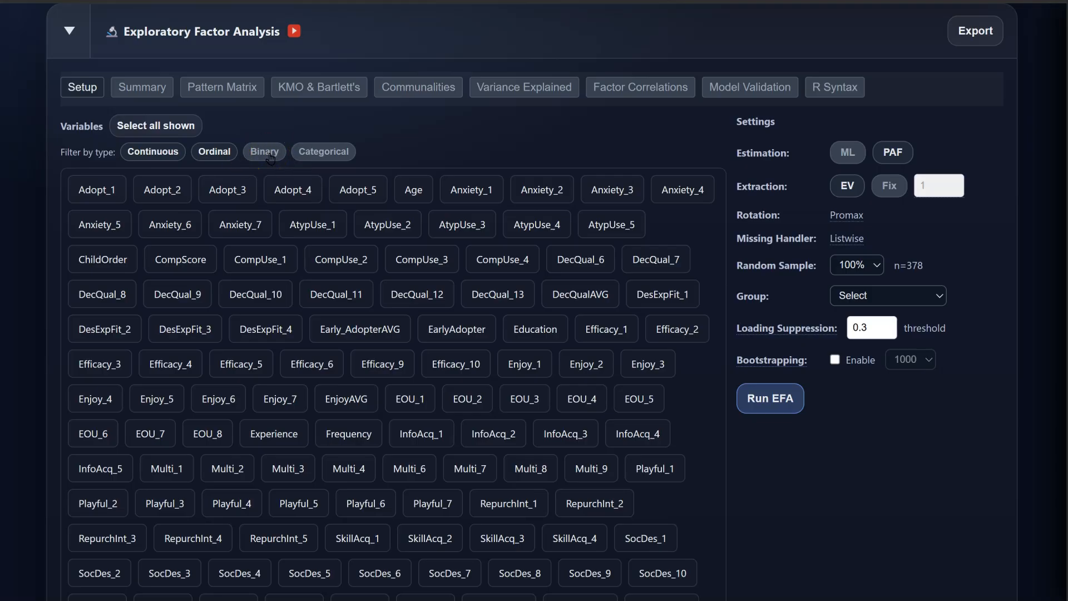
Step: Turn off the Continuous filter so only the ordinal items are listed
click(167, 159)
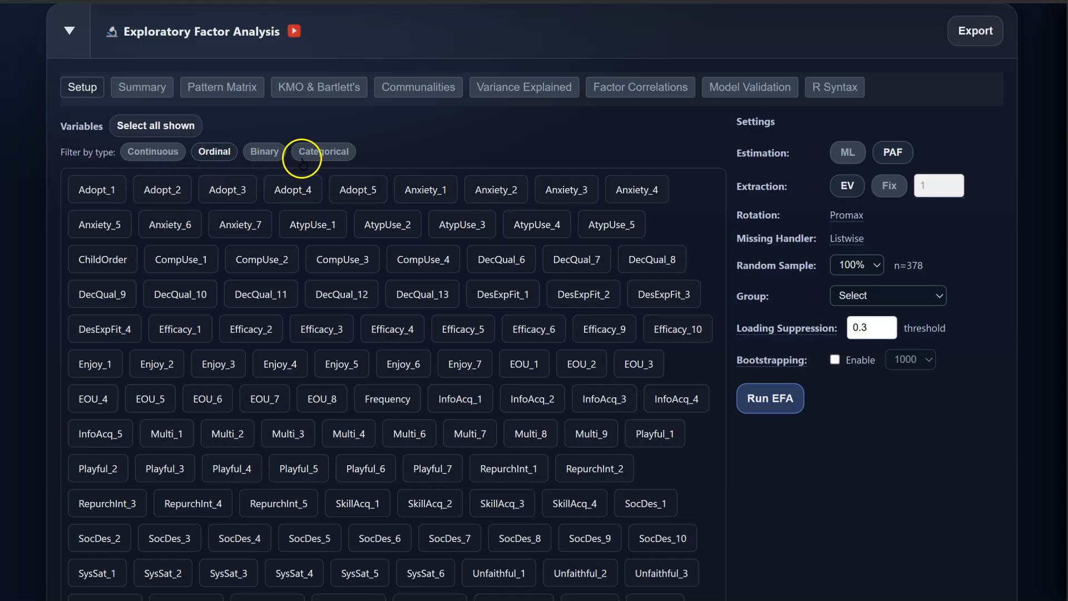
Step: Clear the full selection, keep PAF estimation after trying ML, and include only the Efficacy items
click(183, 128)
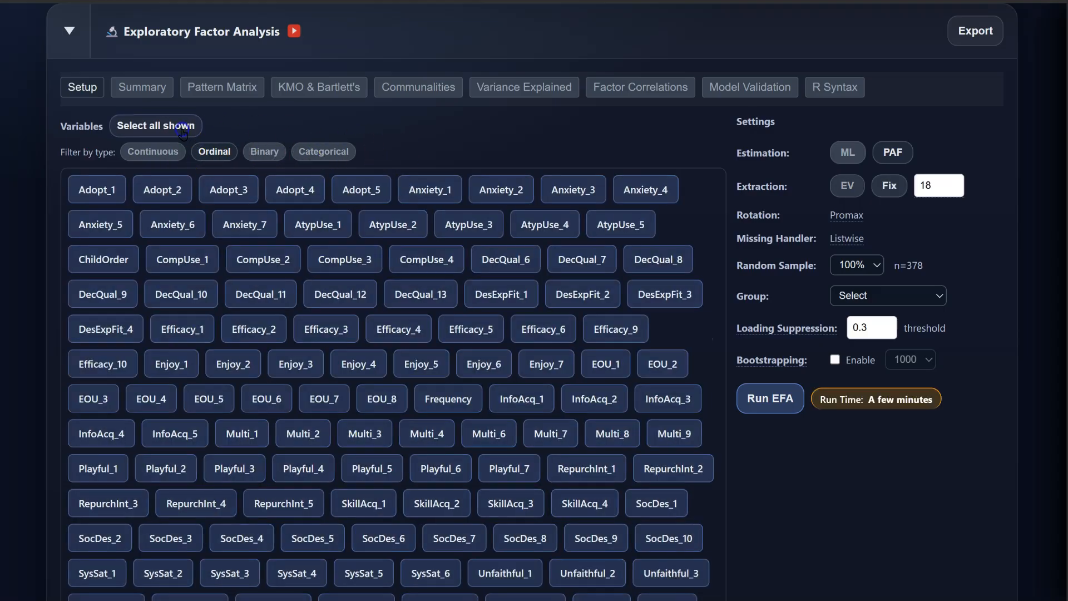
click(183, 130)
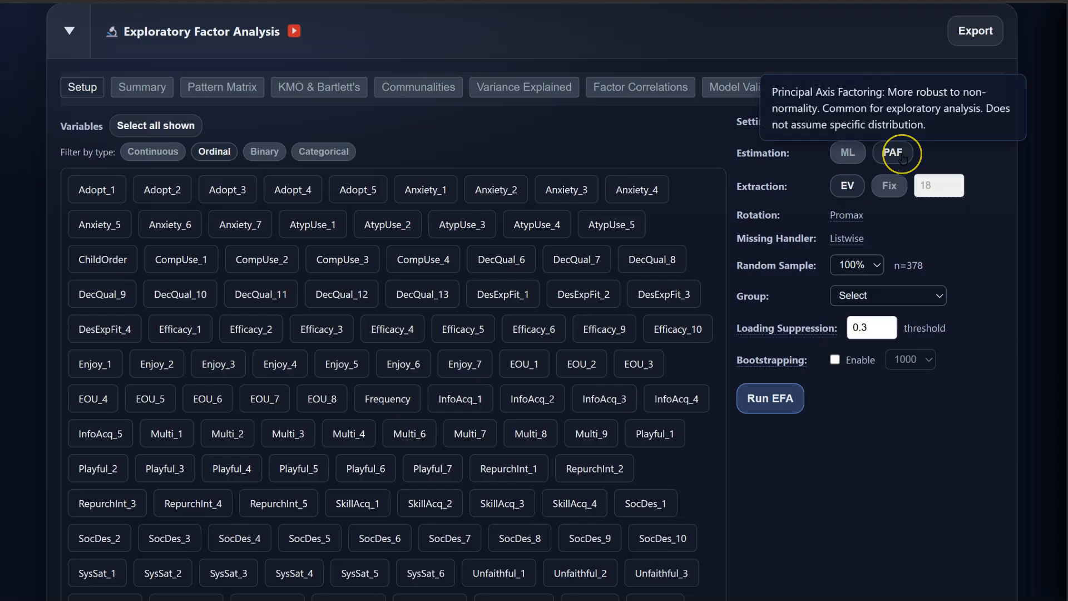
click(856, 156)
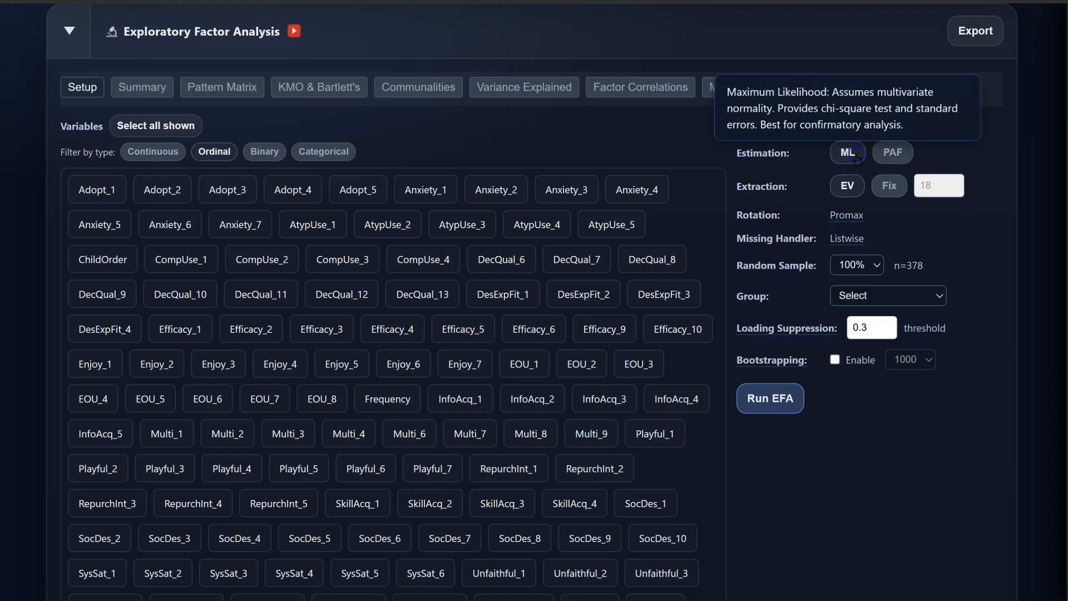
click(892, 153)
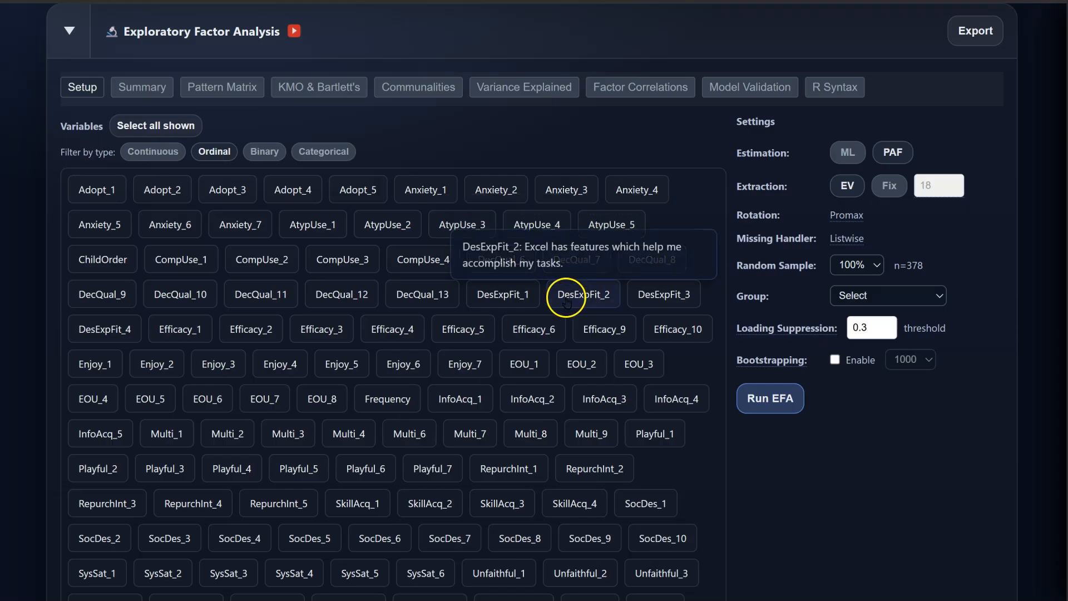
click(455, 327)
click(444, 330)
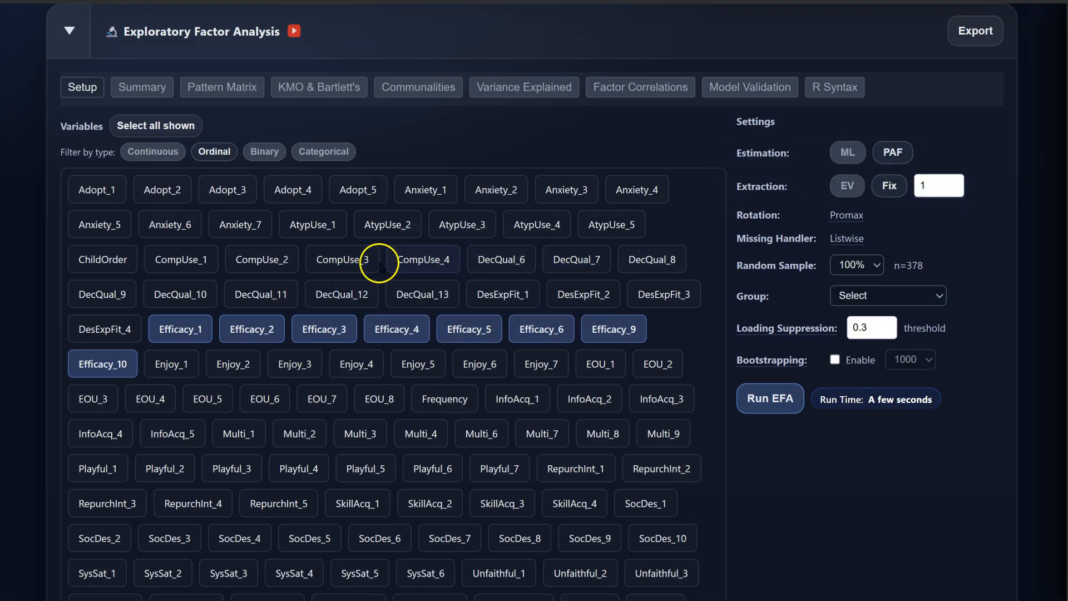
Step: Toggle the CompUse items on and off, leaving them excluded
double_click(352, 264)
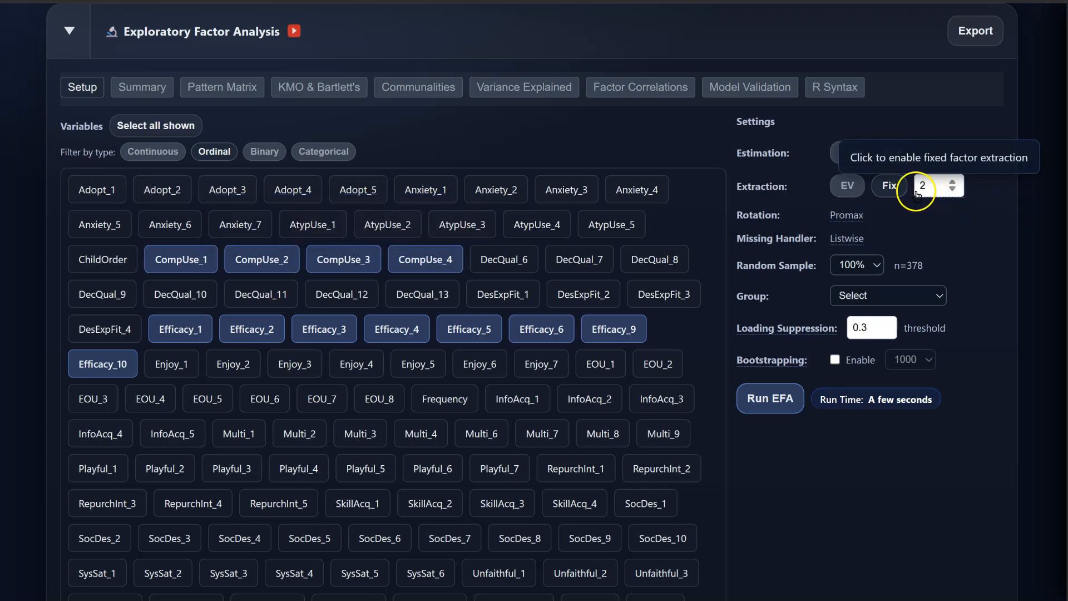
click(439, 263)
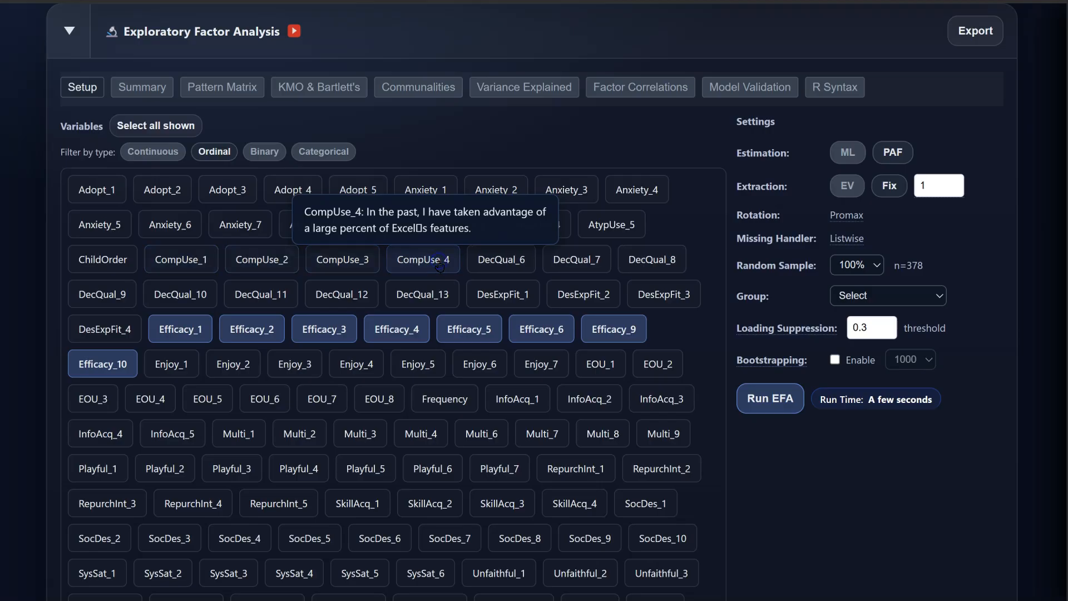
click(430, 263)
click(430, 262)
click(430, 263)
click(430, 263)
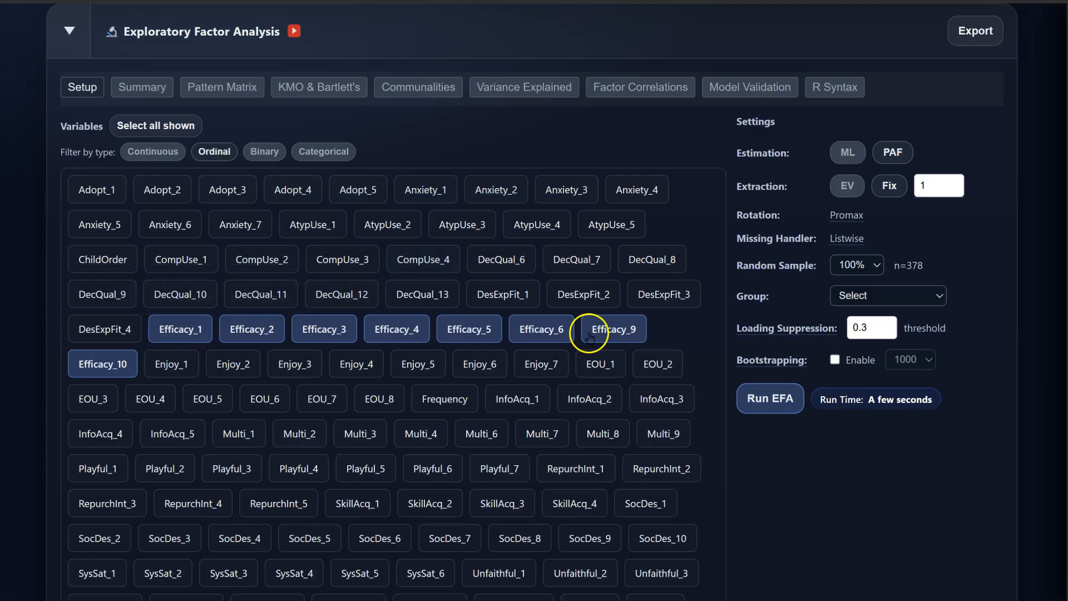
Step: Drop Efficacy_10 and Efficacy_9, add Enjoy/EOU items, then select and deselect everything
click(97, 365)
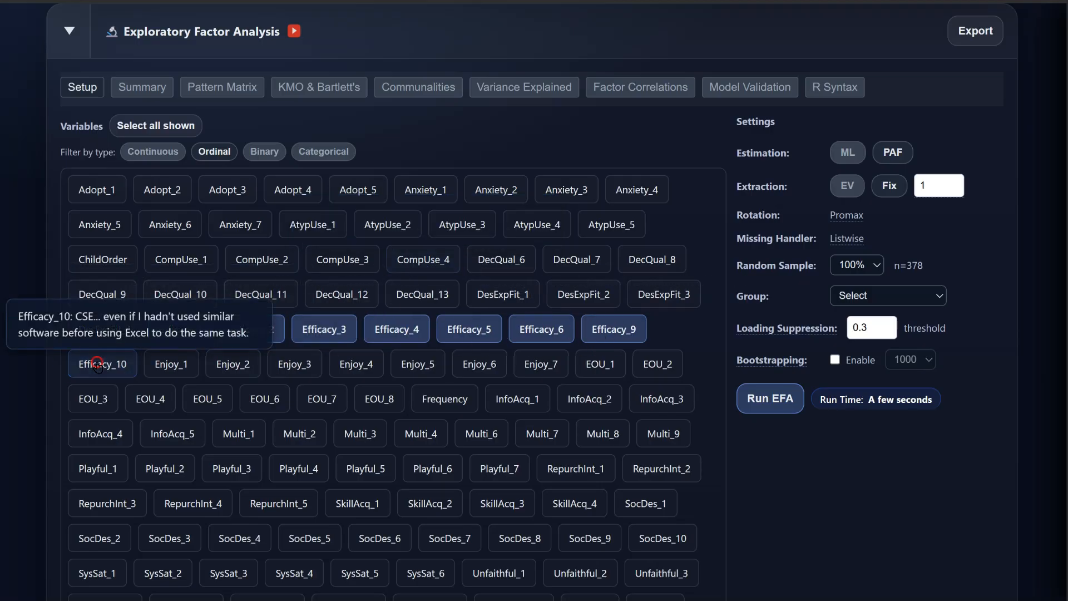
click(608, 337)
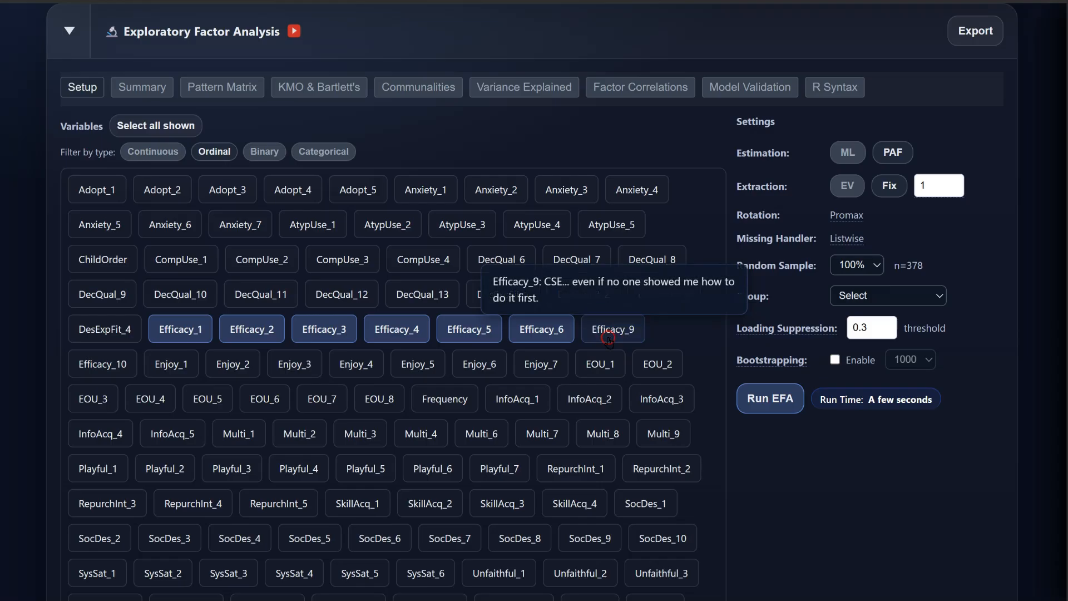
mouse_move(610, 339)
mouse_down()
mouse_move(553, 336)
mouse_move(382, 365)
mouse_move(116, 373)
mouse_move(210, 400)
mouse_move(436, 393)
mouse_up()
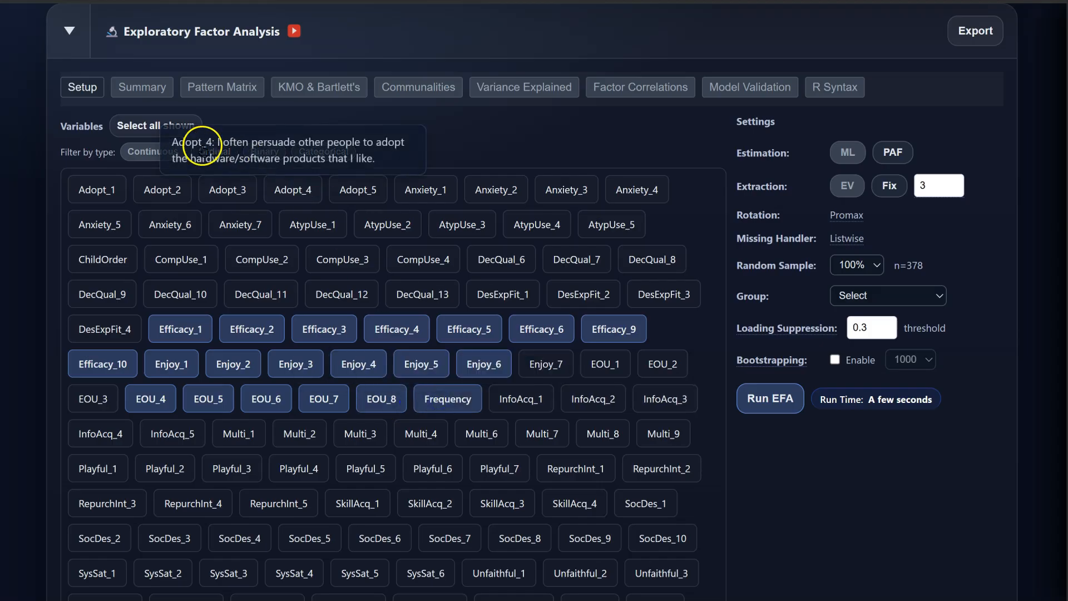
click(158, 126)
click(162, 126)
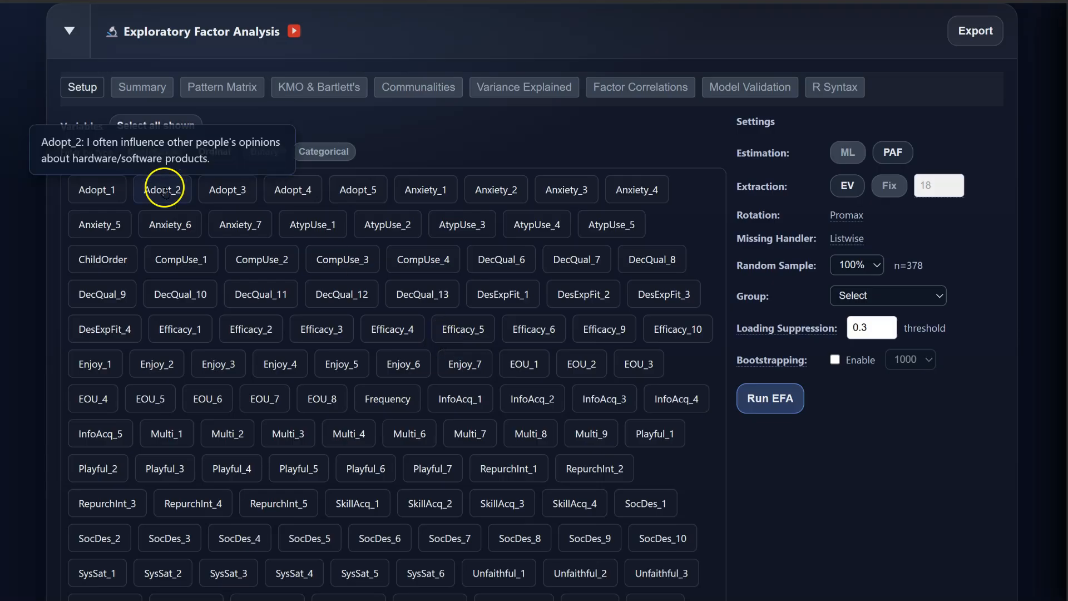
Step: Include the Anxiety, DecQual, Enjoy, SkillAcq and SysSat groups, fixing extraction at 5 factors
click(418, 189)
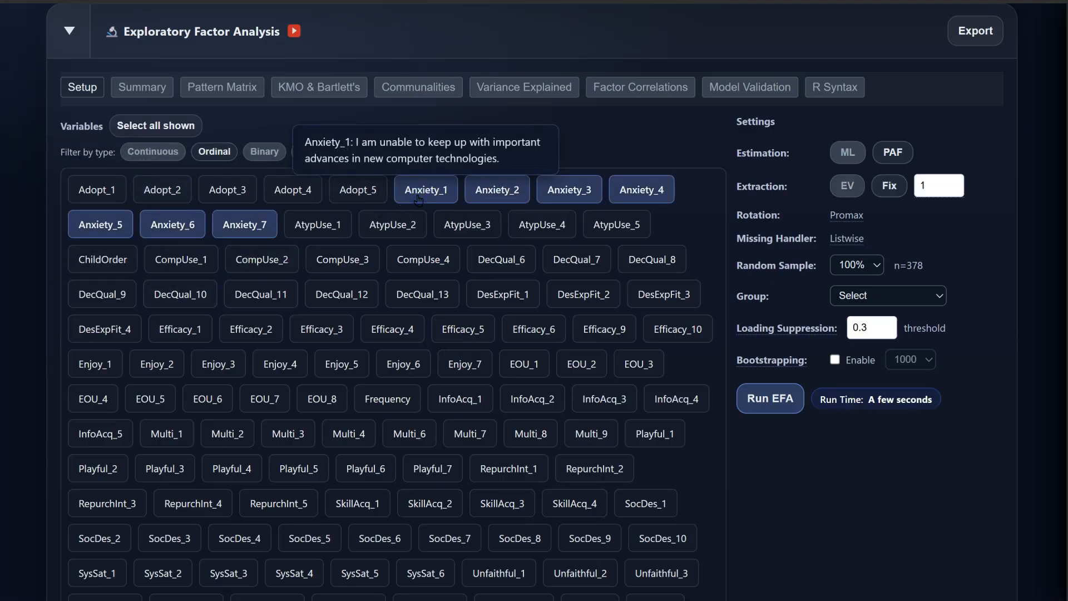
click(501, 259)
click(417, 366)
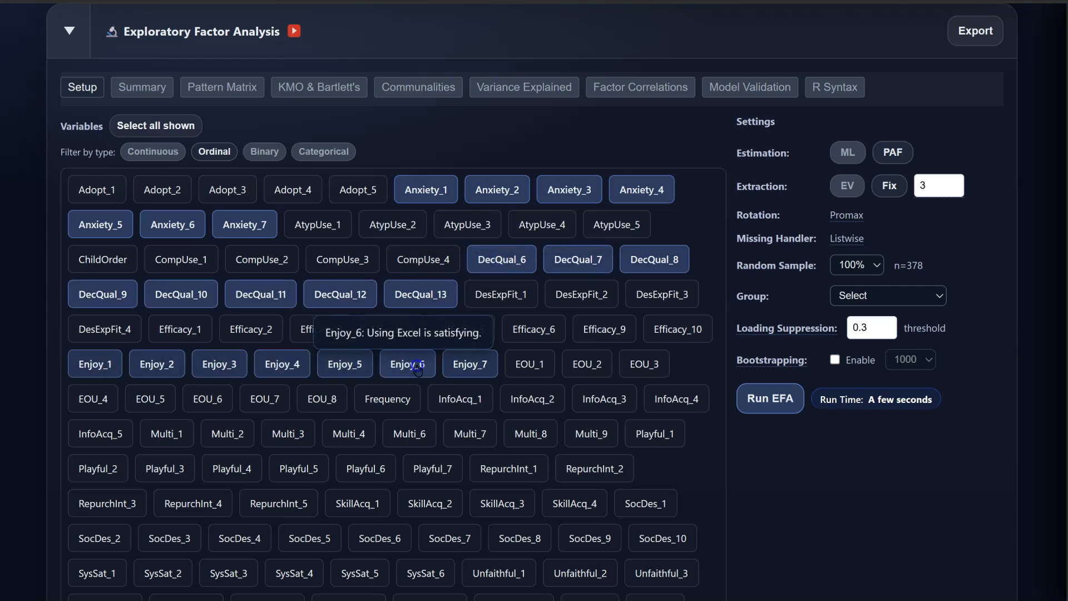
click(429, 501)
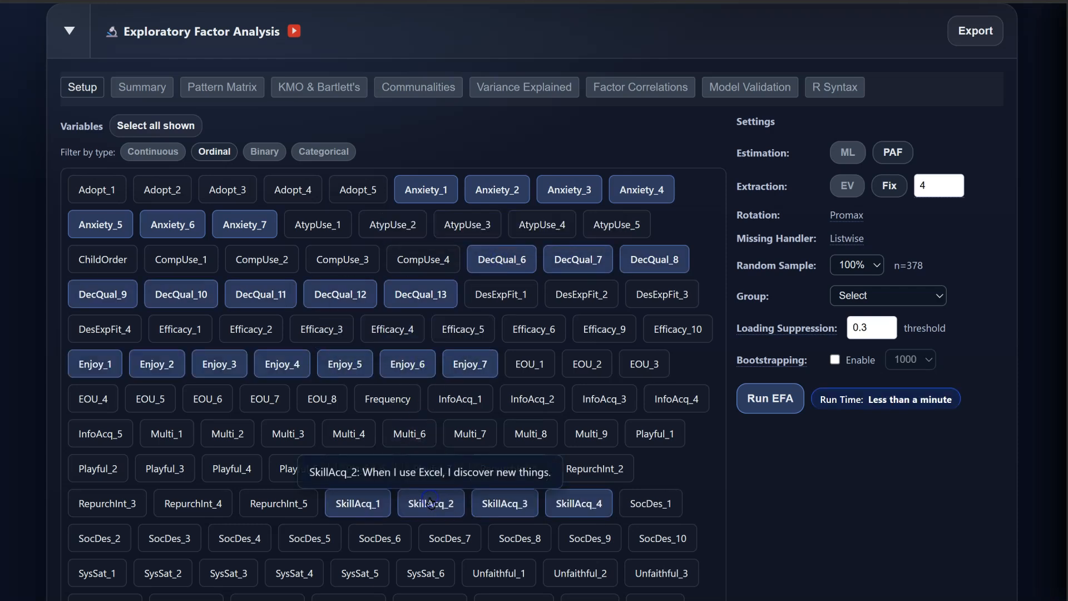
click(362, 578)
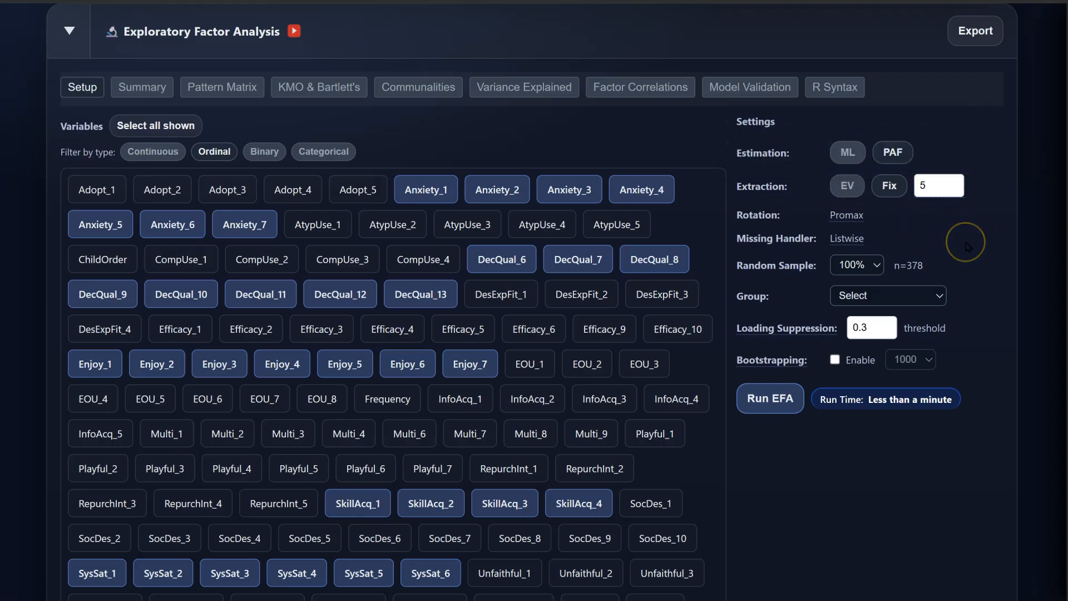
Step: Read the Promax and listwise help, try a 25% random sample, then restore 100% and show Group choices
click(853, 222)
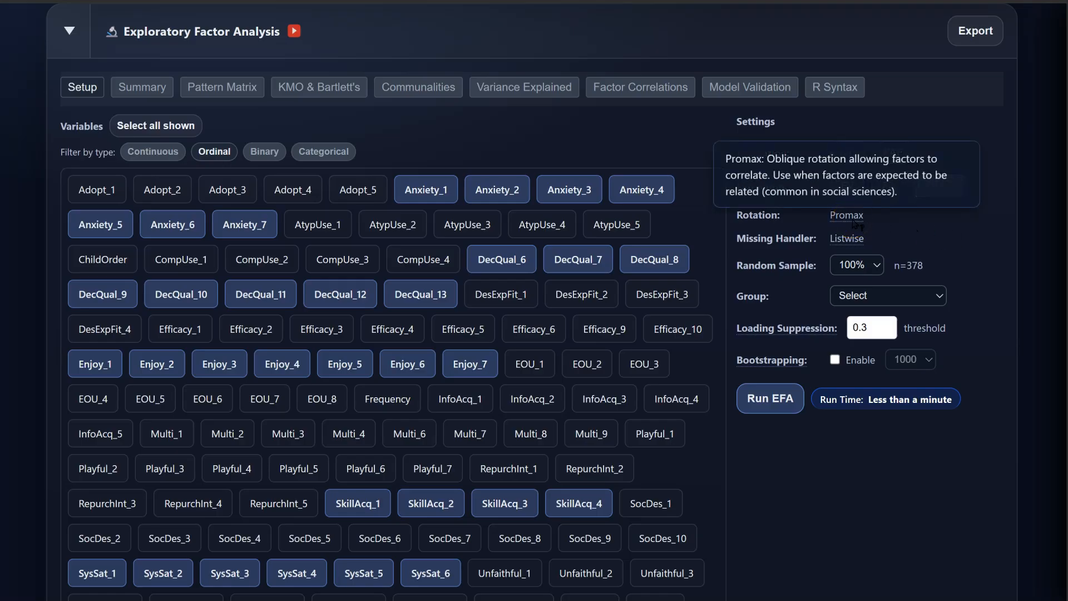
click(847, 238)
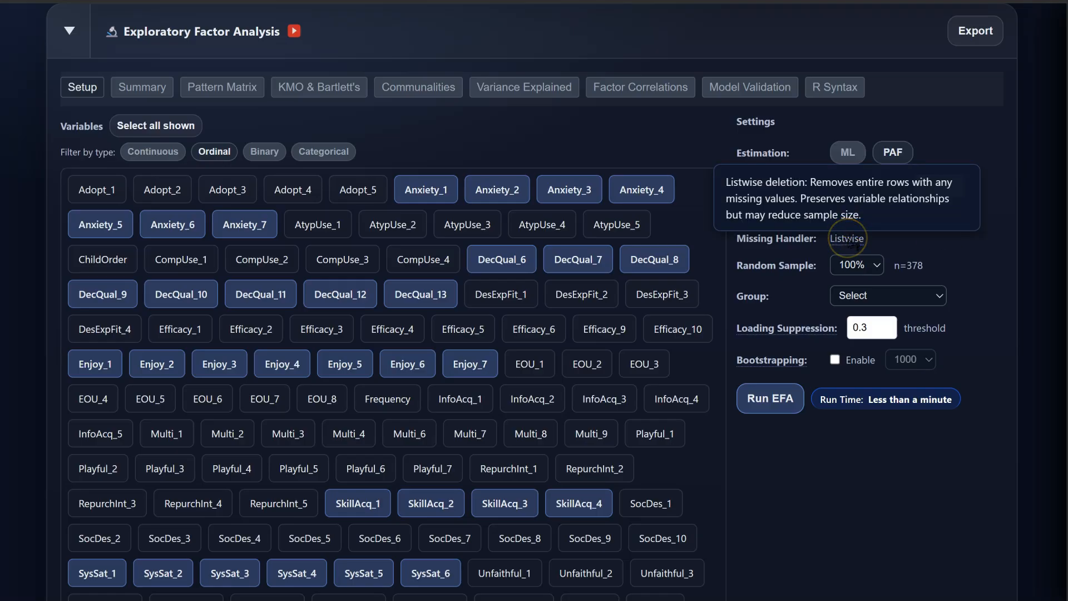
click(874, 266)
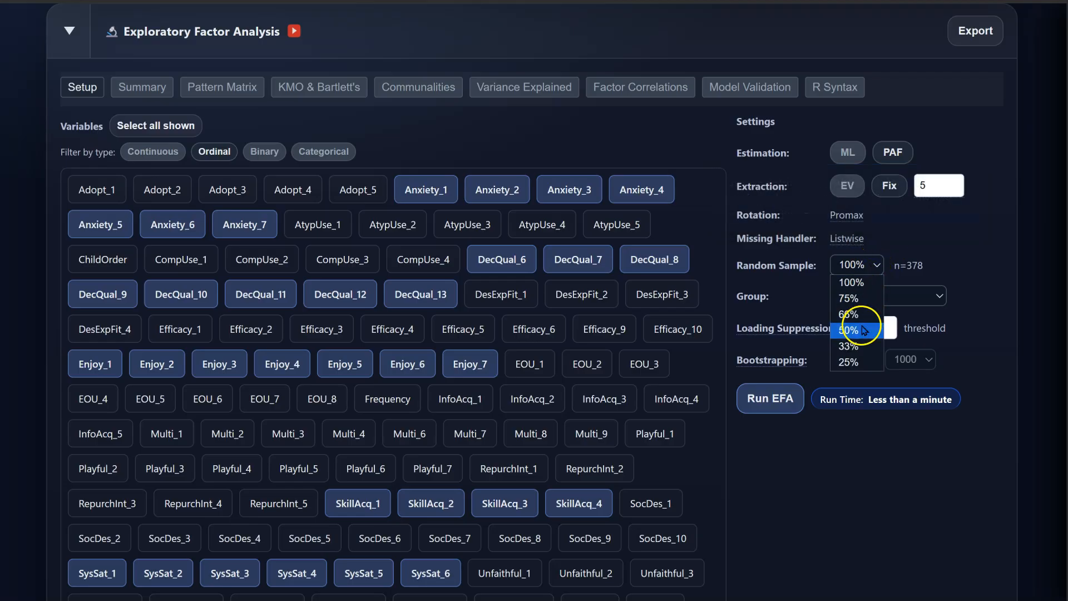
click(859, 362)
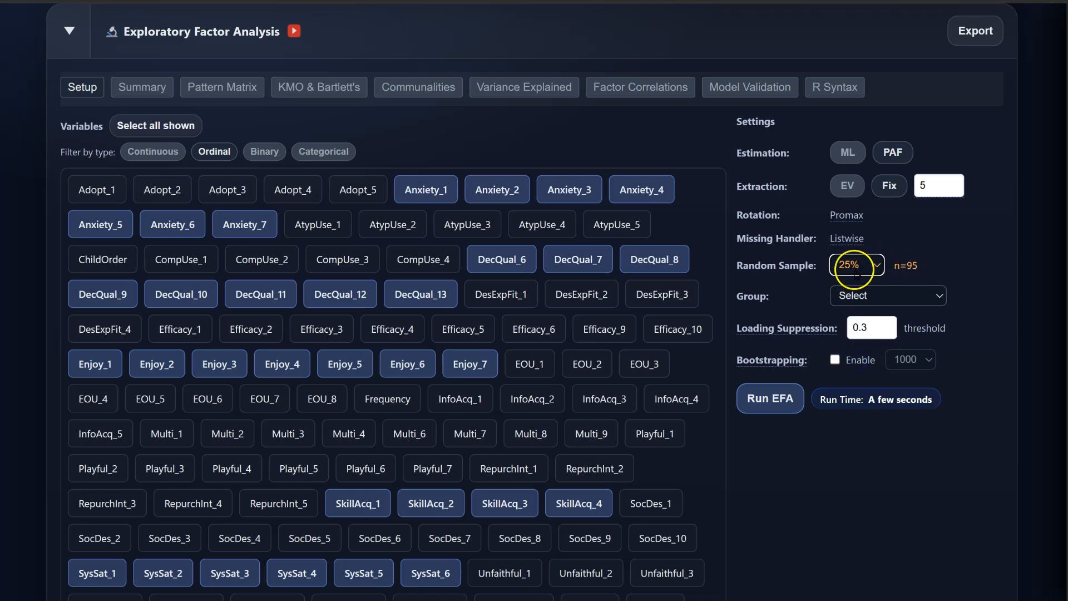
click(873, 265)
click(868, 282)
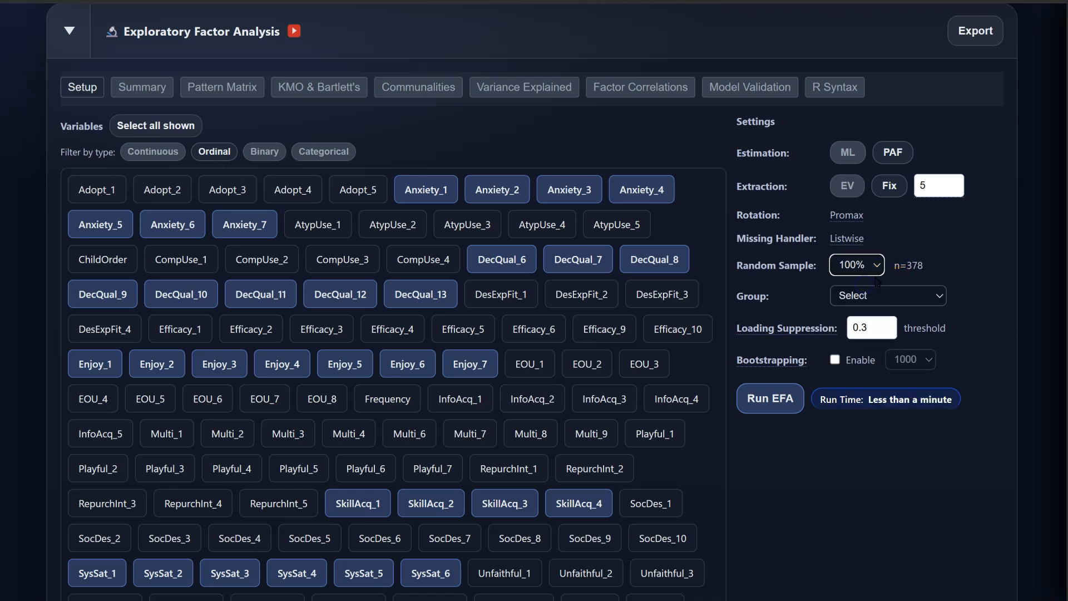
click(939, 296)
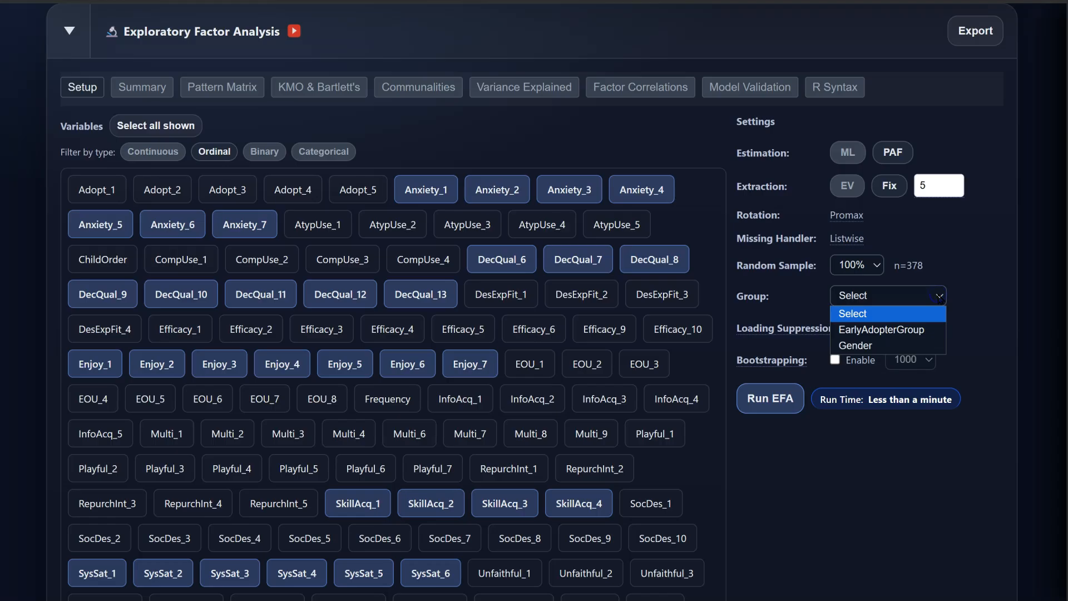
Step: Try grouping by EarlyAdopterGroup value 2, then reset Group to Select to keep all 378 cases
click(930, 331)
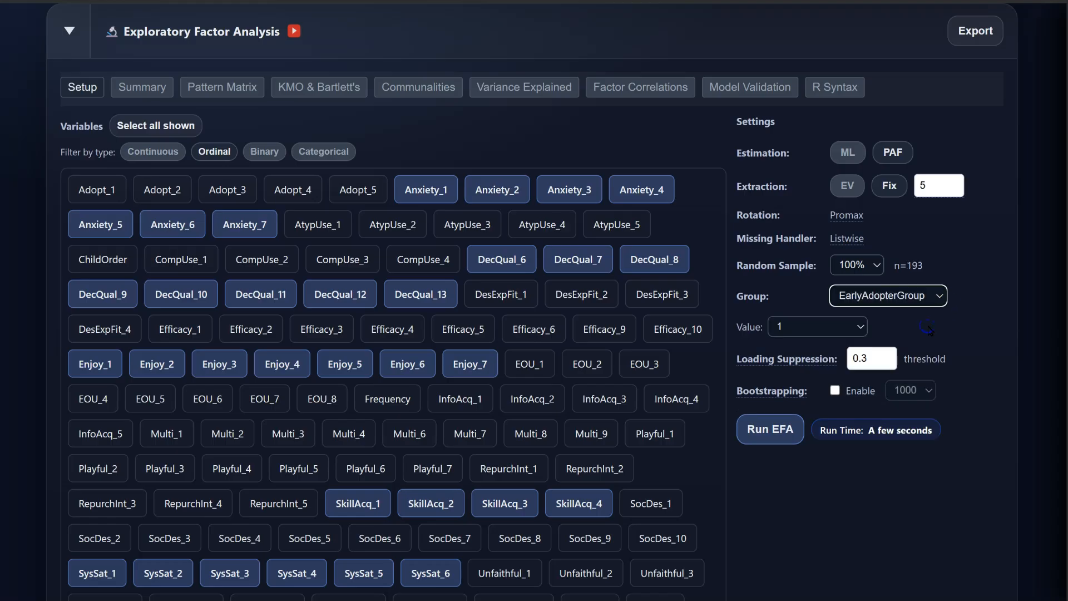
click(839, 332)
click(803, 361)
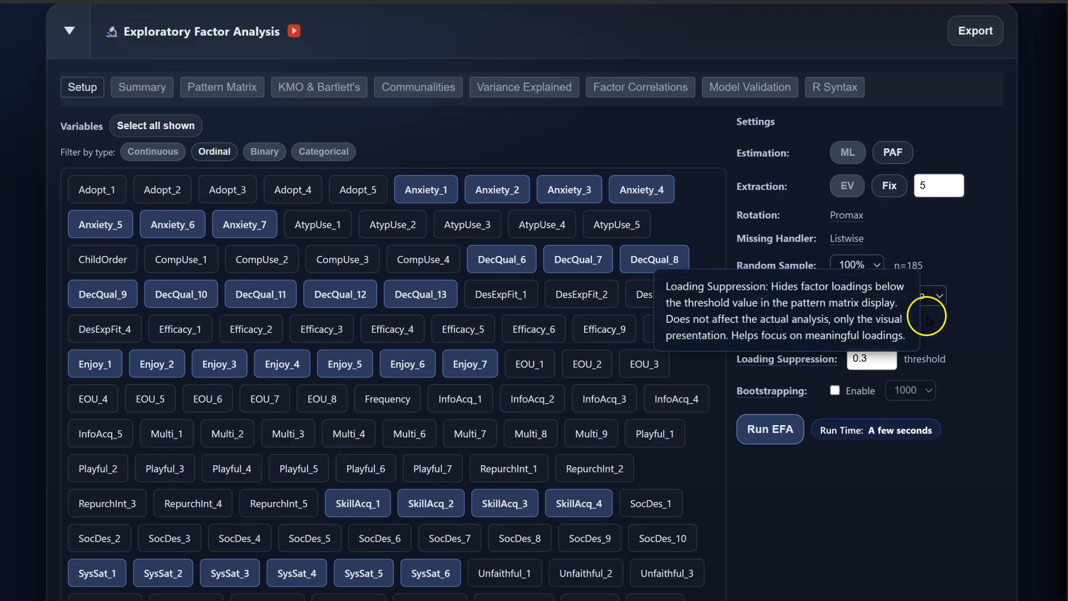
click(934, 297)
click(887, 307)
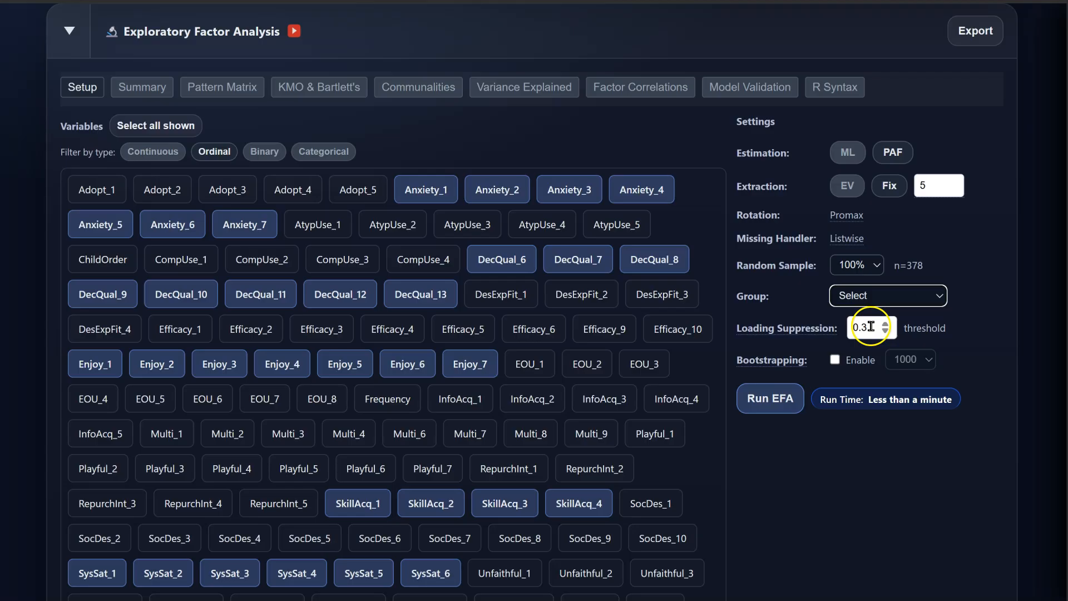
mouse_move(807, 334)
Step: Select the 0.3 loading suppression value and enable bootstrapping at the default 1000 resamples
double_click(866, 327)
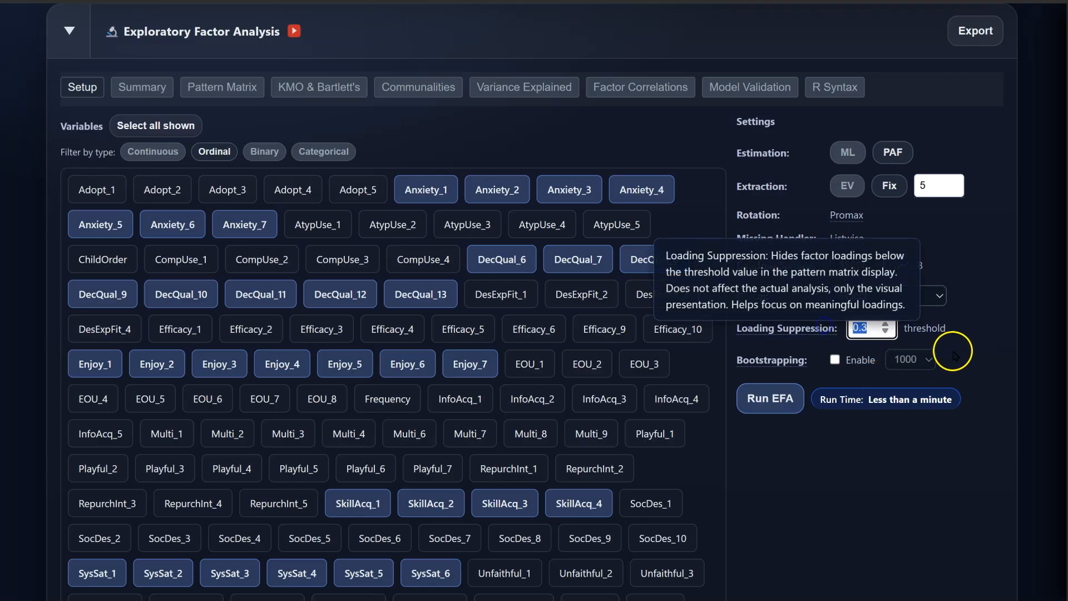
mouse_move(787, 362)
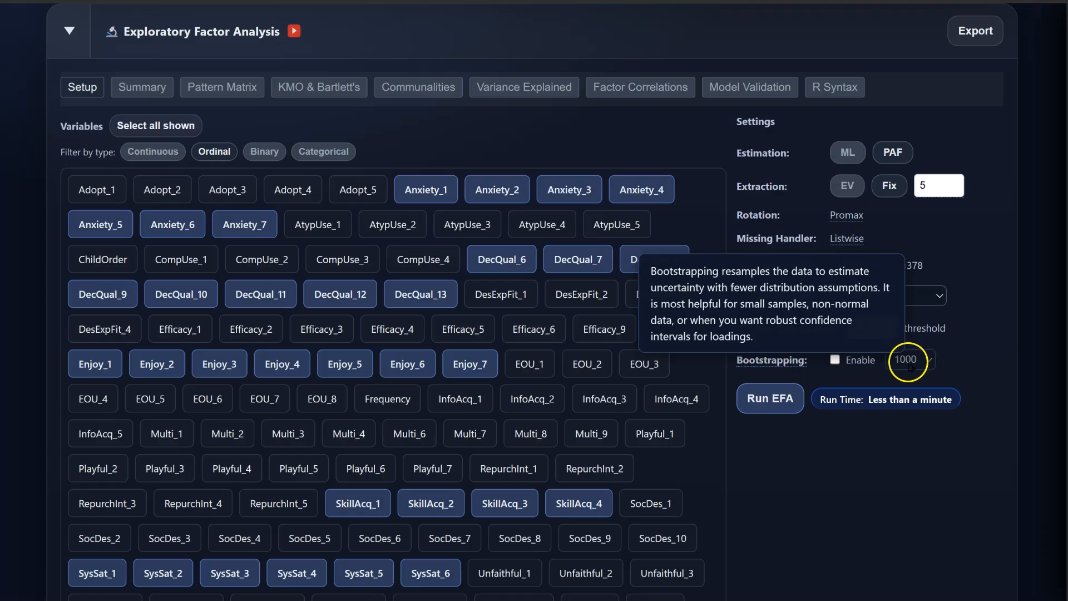
click(834, 359)
click(921, 361)
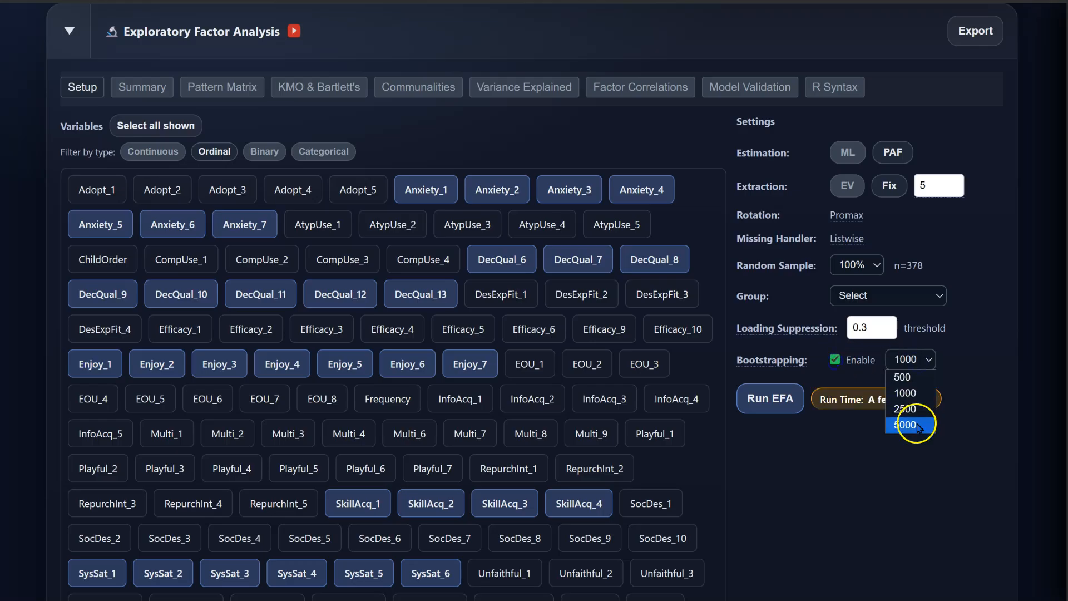
click(968, 362)
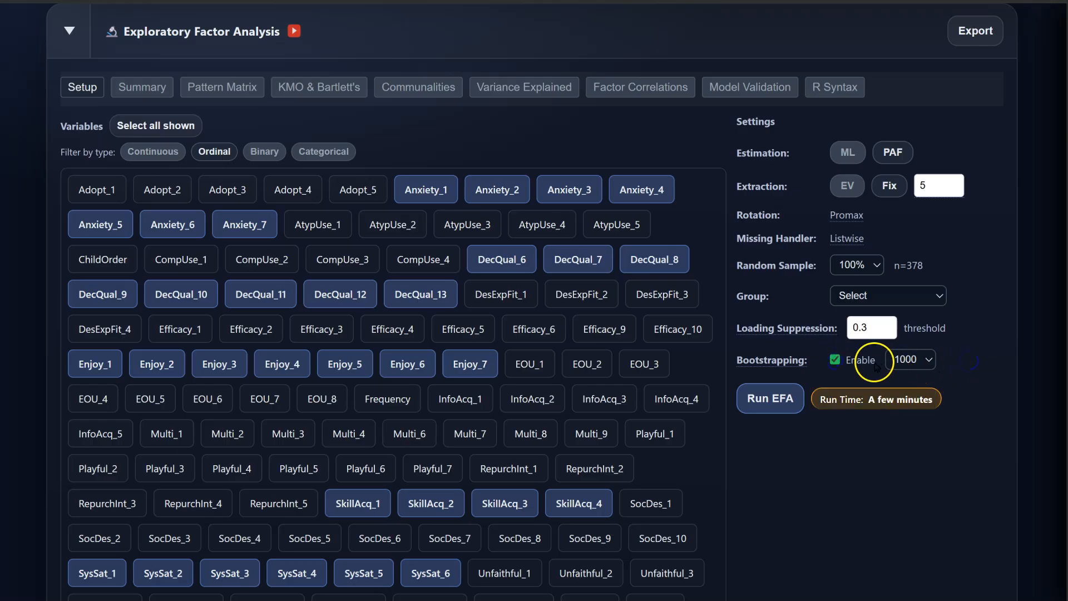
mouse_move(868, 402)
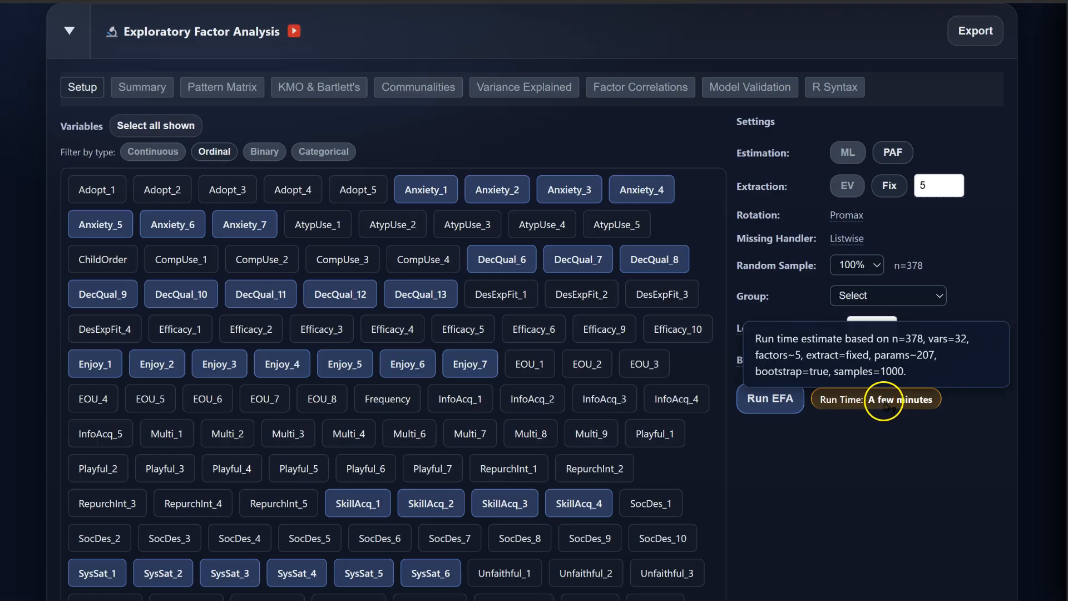
Step: Raise bootstrap samples to 5000, then disable bootstrapping so run time drops under a minute
click(920, 359)
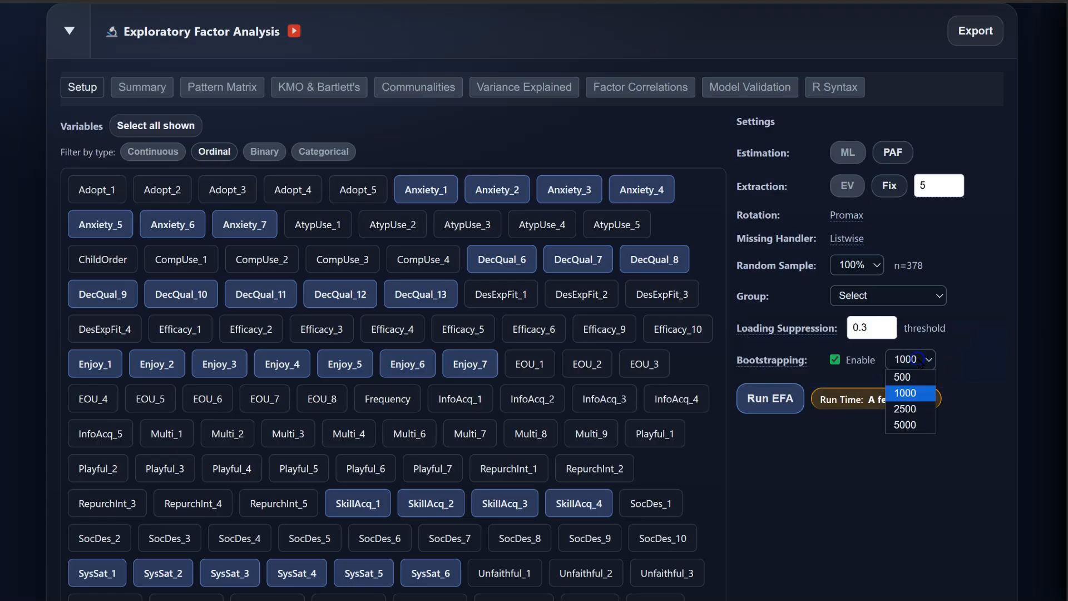
click(905, 425)
mouse_move(891, 425)
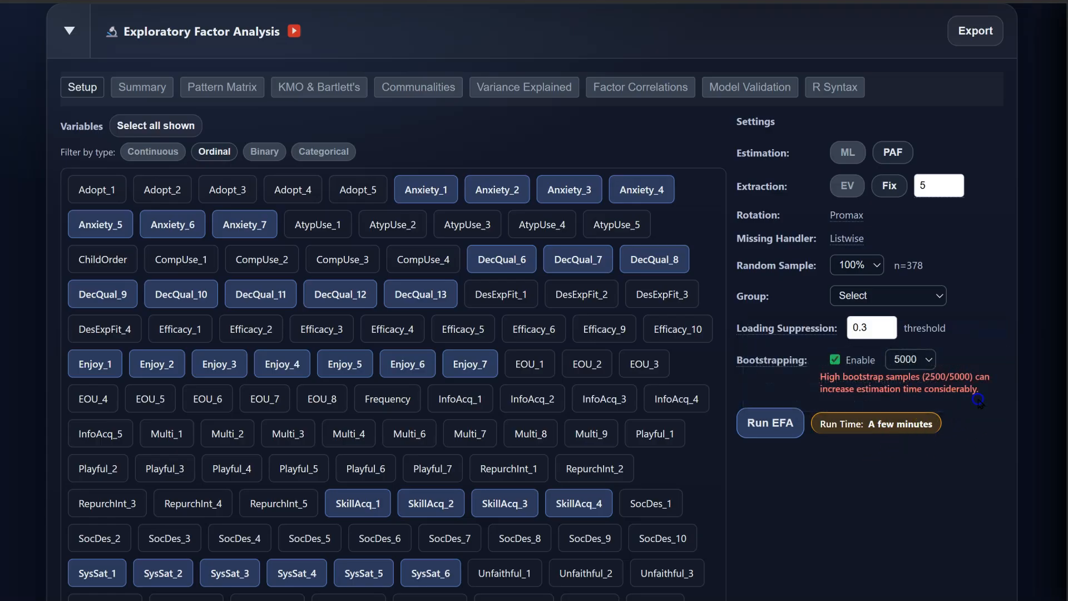
click(928, 362)
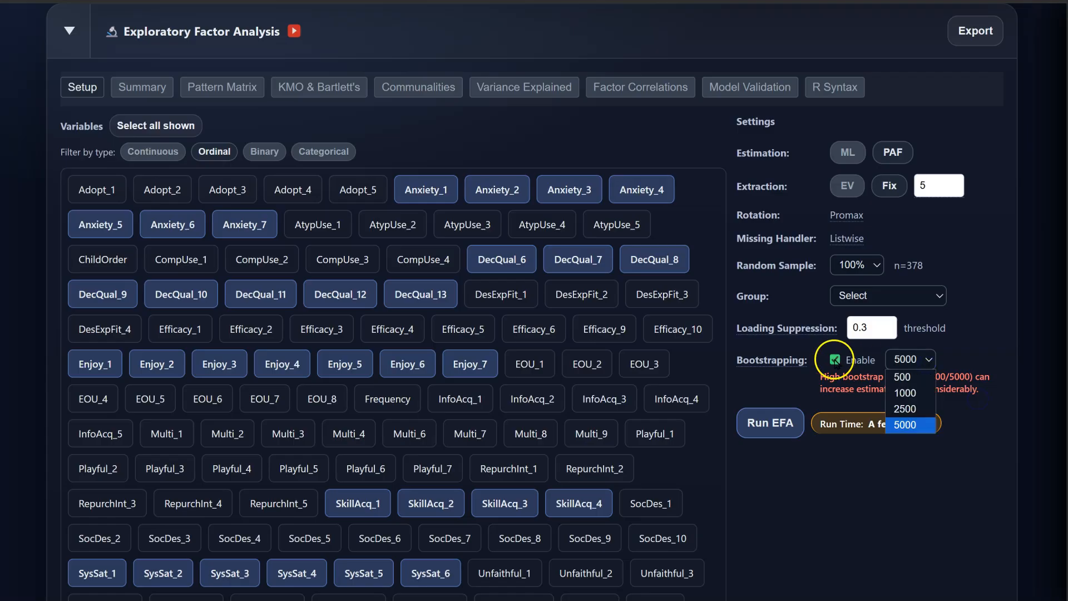
click(868, 362)
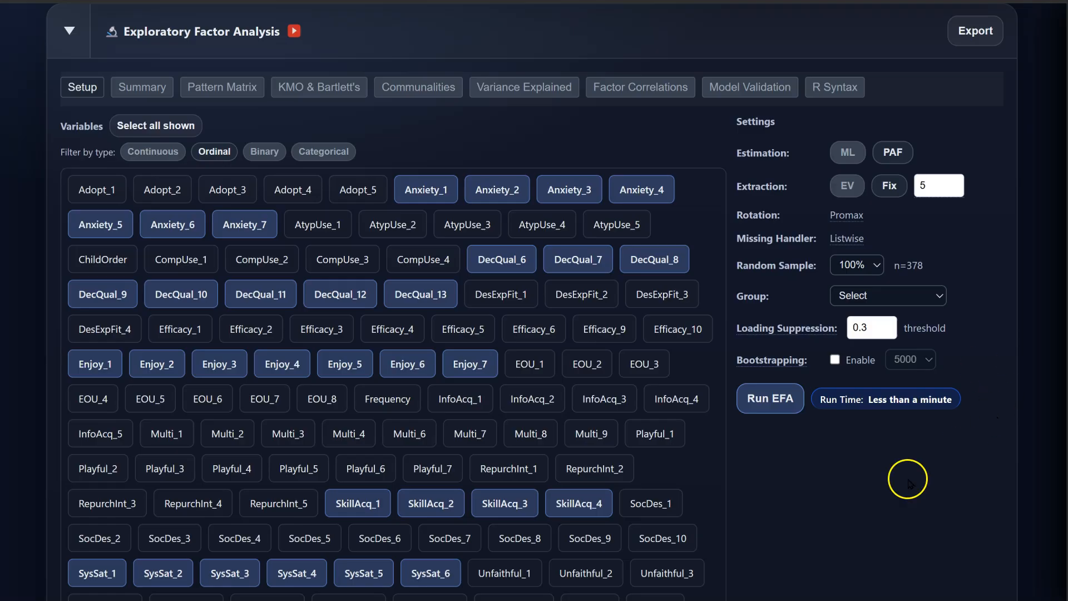
Step: Run the EFA and read the Summary of Analysis paragraph and the findings bullets
click(778, 399)
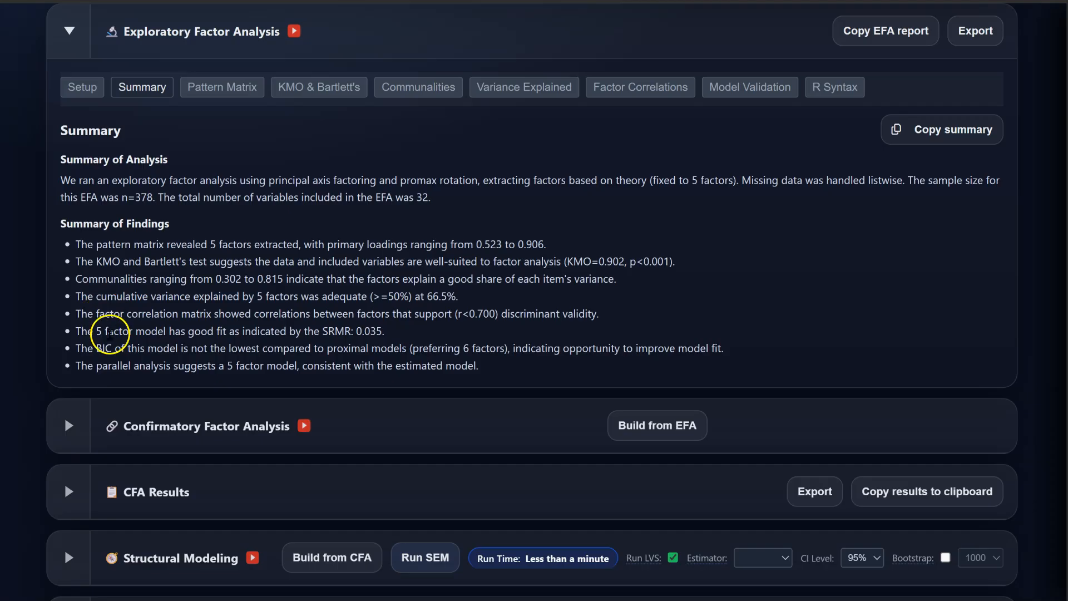
drag(58, 178, 414, 196)
click(378, 196)
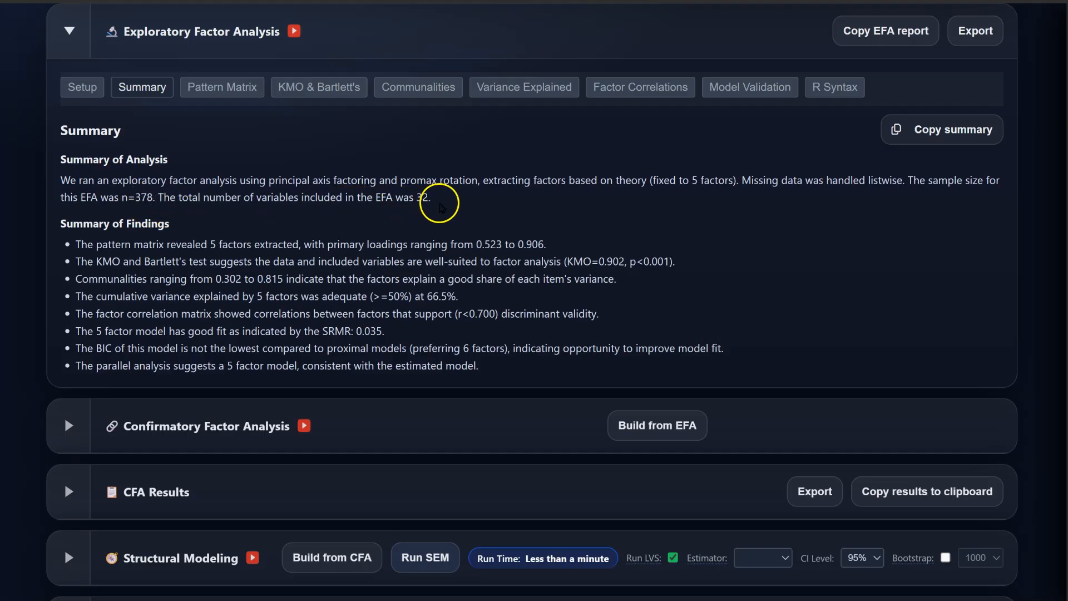
drag(457, 203, 63, 179)
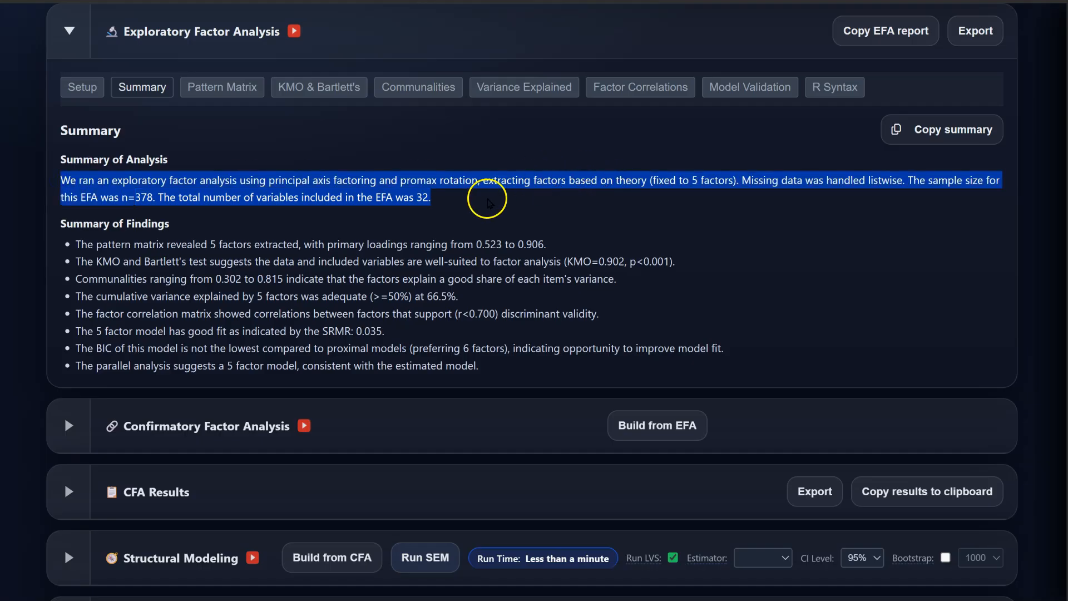
click(486, 200)
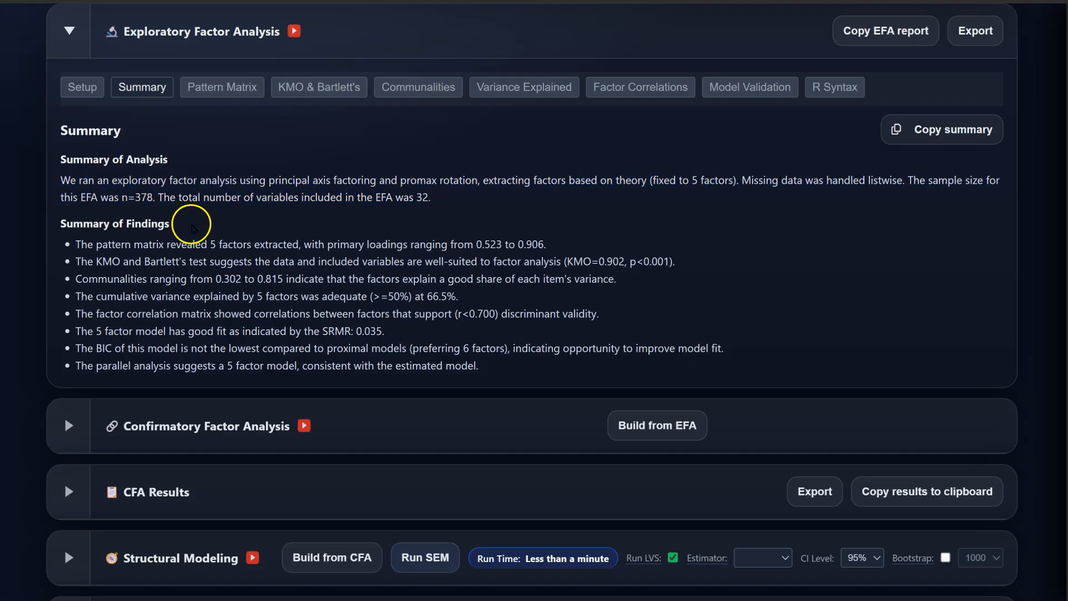
drag(69, 242, 534, 375)
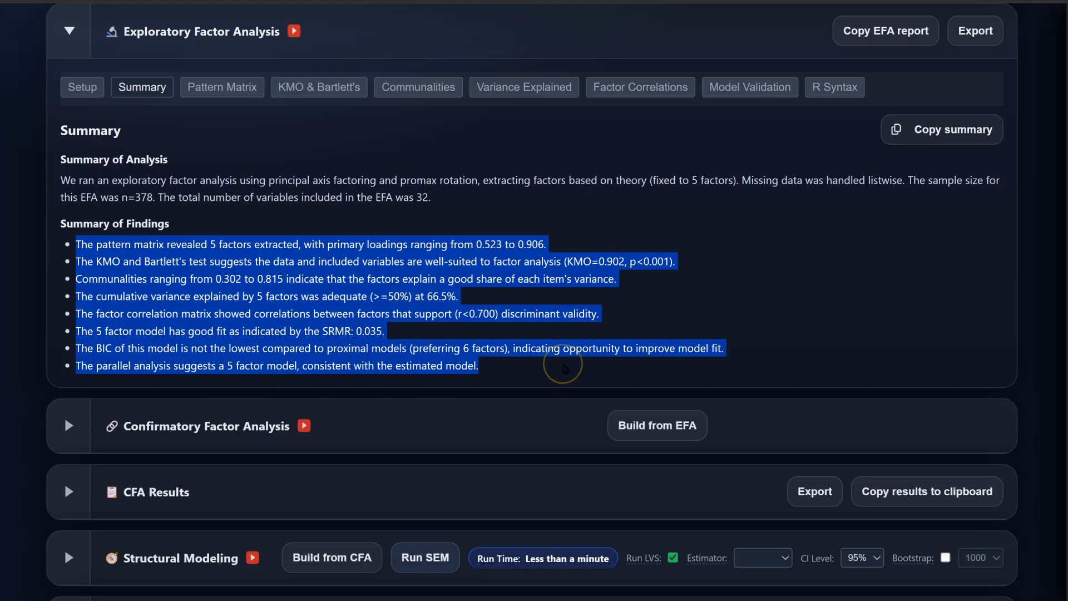
click(565, 368)
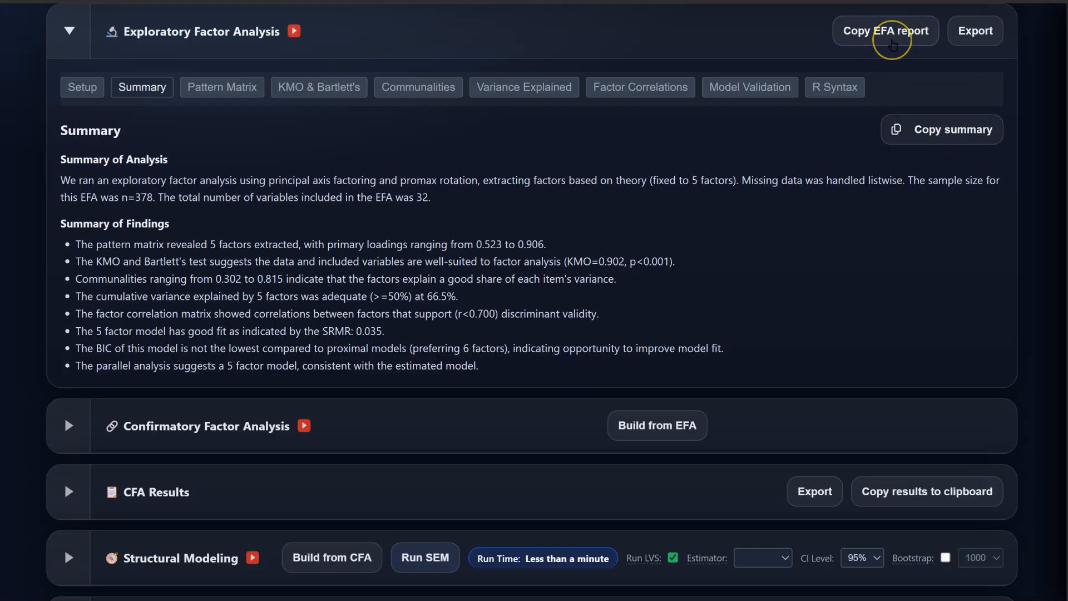
Step: Copy the EFA report into the blank Word document and scroll through its tables
click(892, 41)
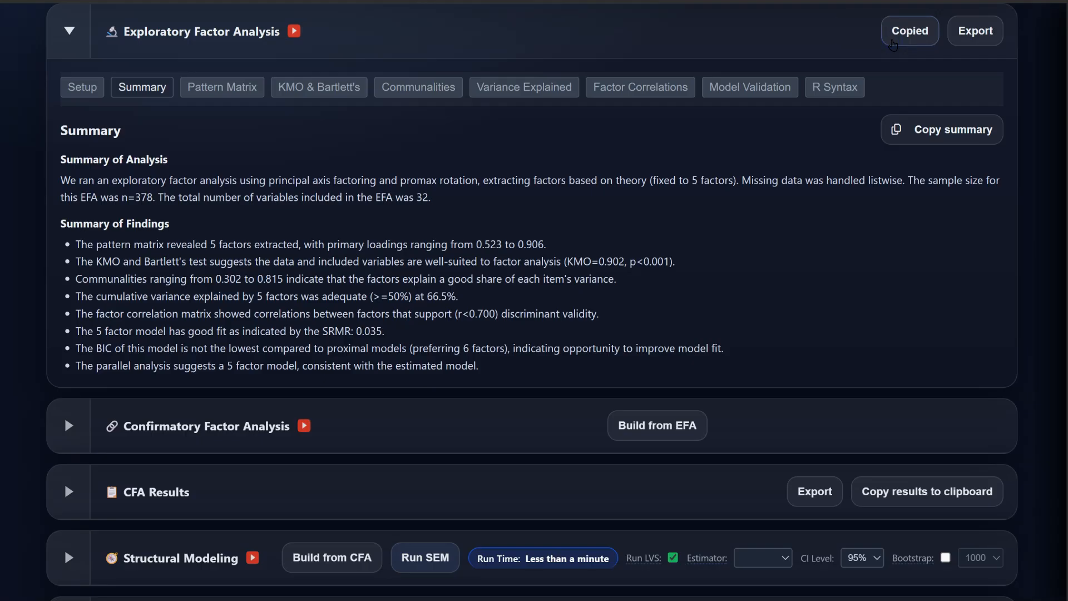
key(alt+Tab)
key(ctrl+v)
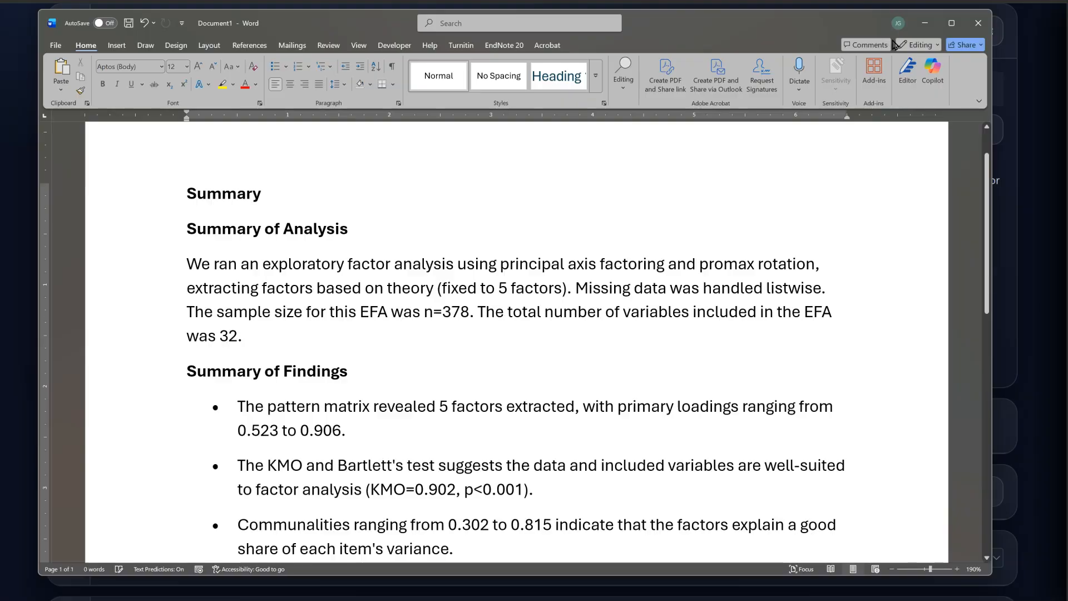
scroll(779, 339, up, 2)
scroll(801, 349, up, 15)
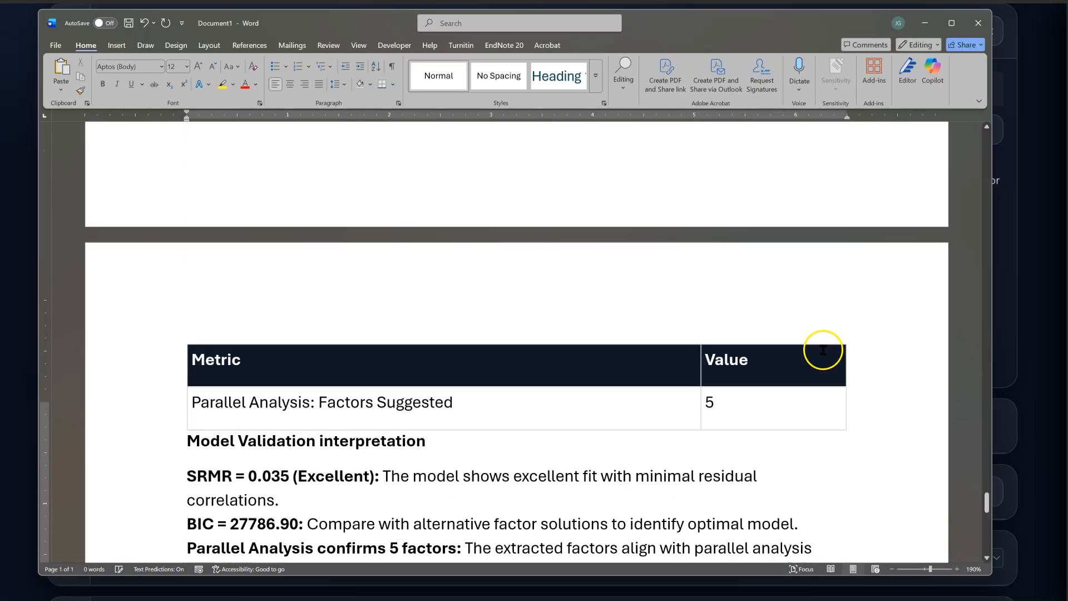
scroll(833, 352, up, 15)
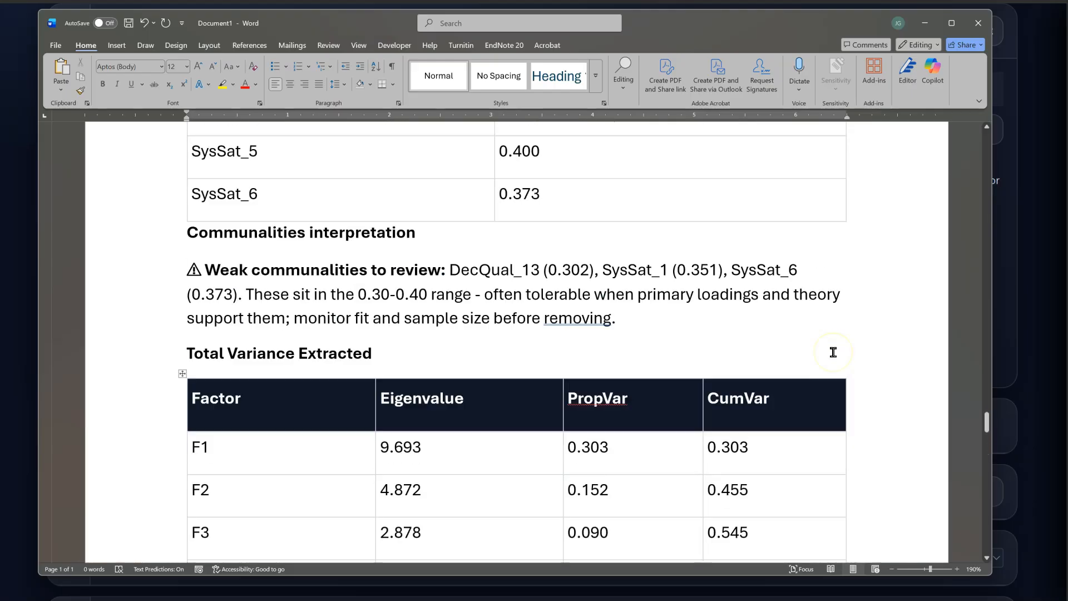
scroll(832, 352, up, 15)
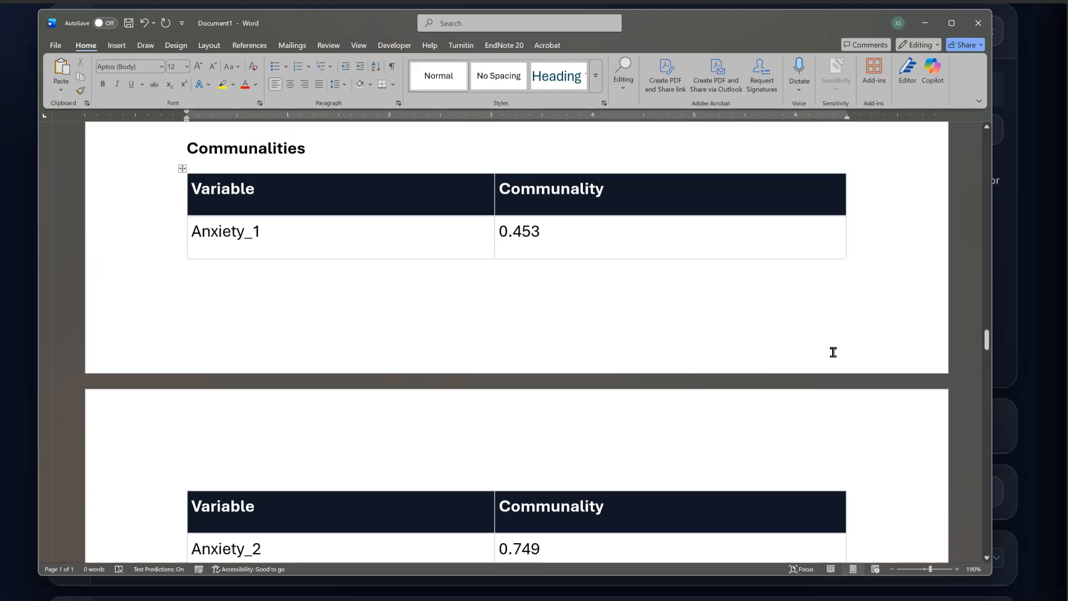
scroll(782, 356, up, 15)
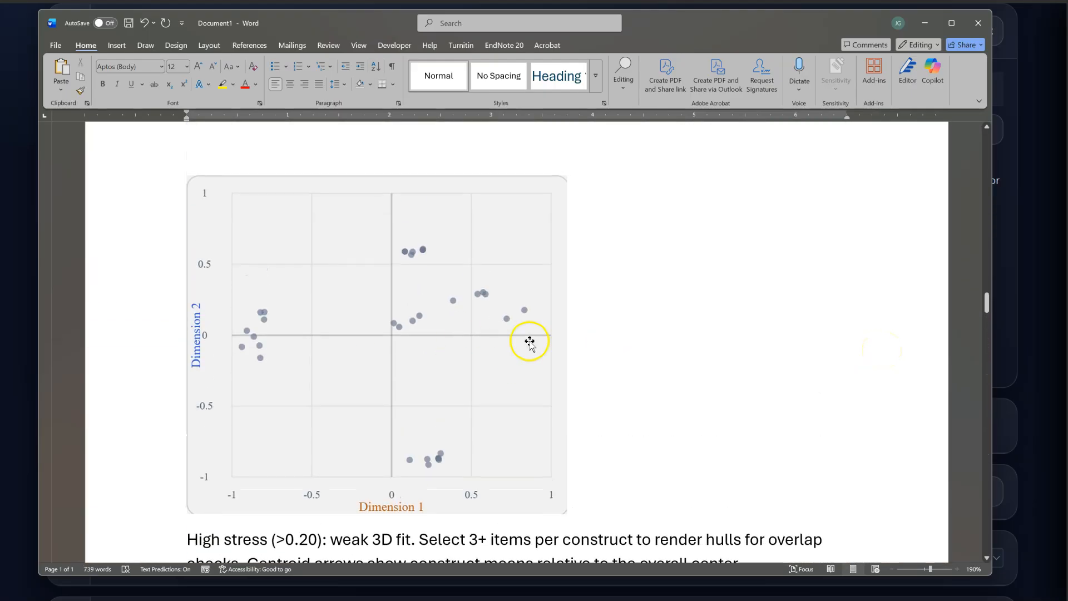
scroll(781, 358, up, 15)
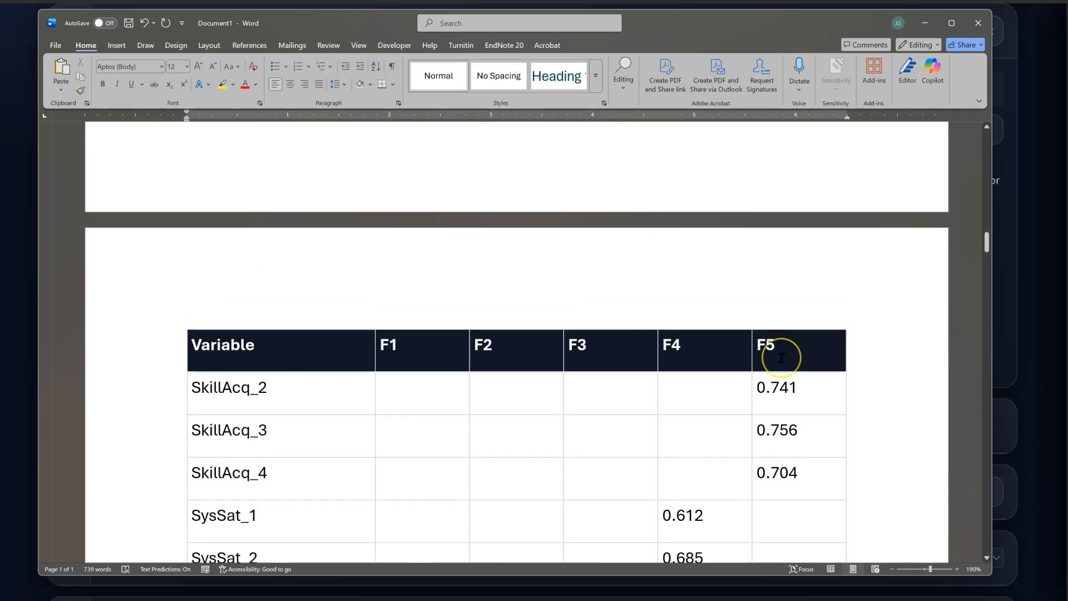
scroll(781, 358, up, 10)
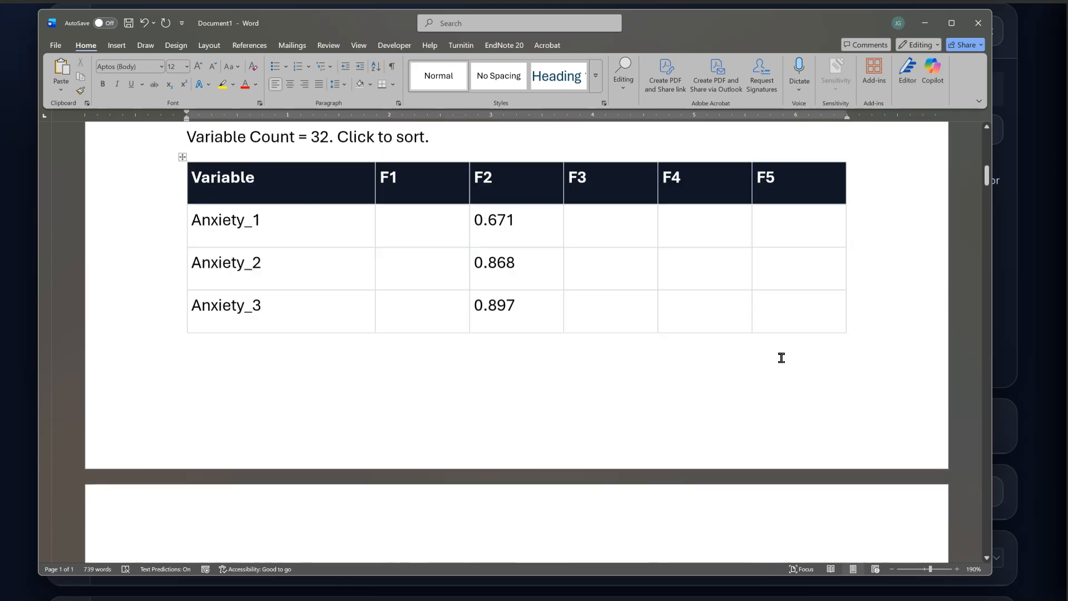
key(alt+Tab)
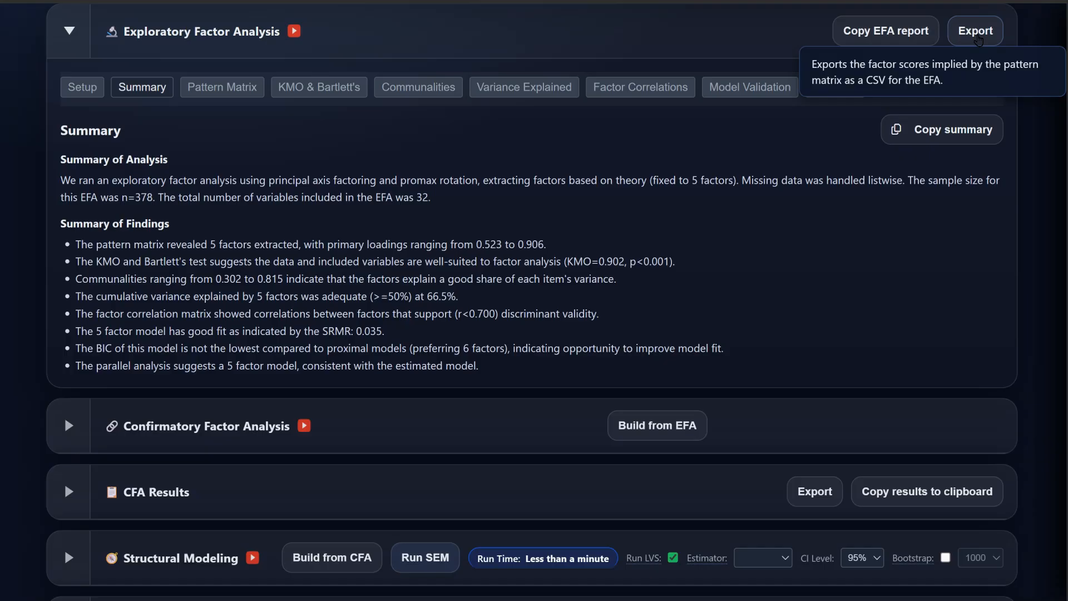
Step: Sort the Pattern Matrix by F1 loadings and export factor scores as efa_bartlett_scores (1).csv
click(957, 44)
click(235, 95)
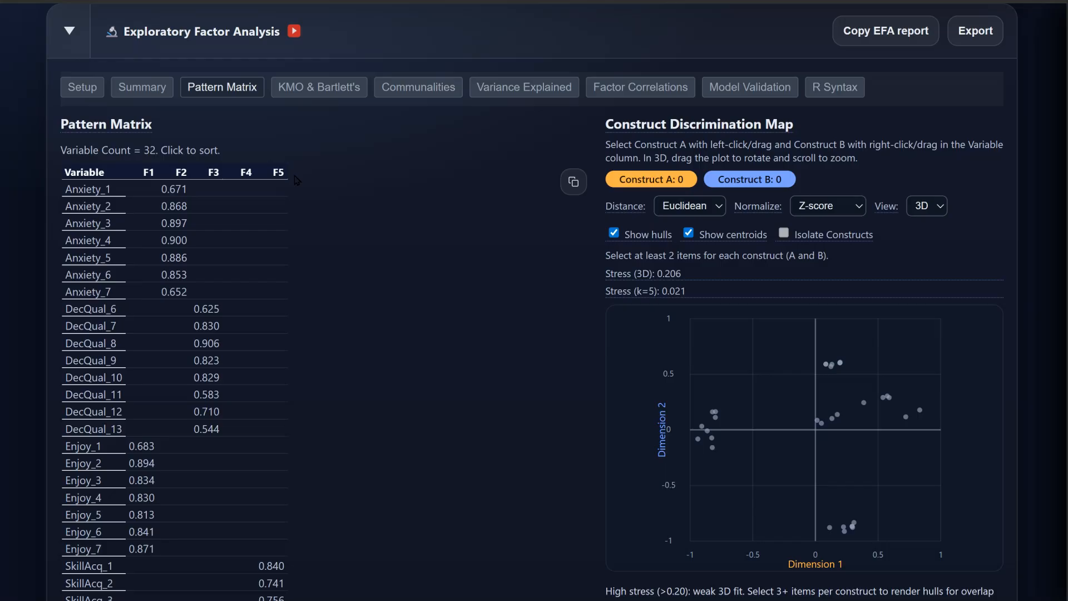
click(291, 177)
click(148, 172)
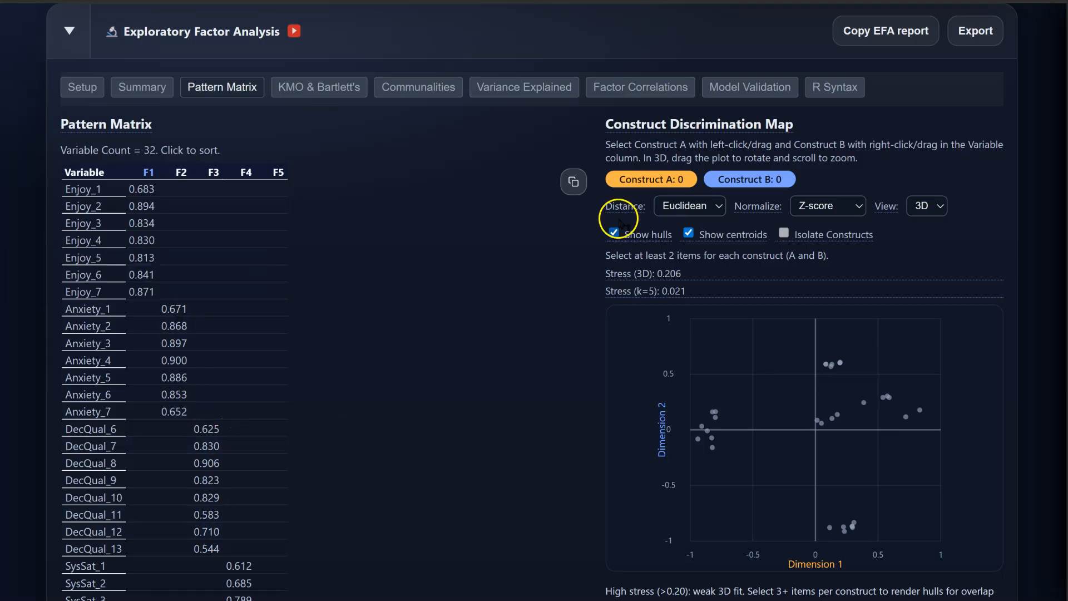
click(981, 38)
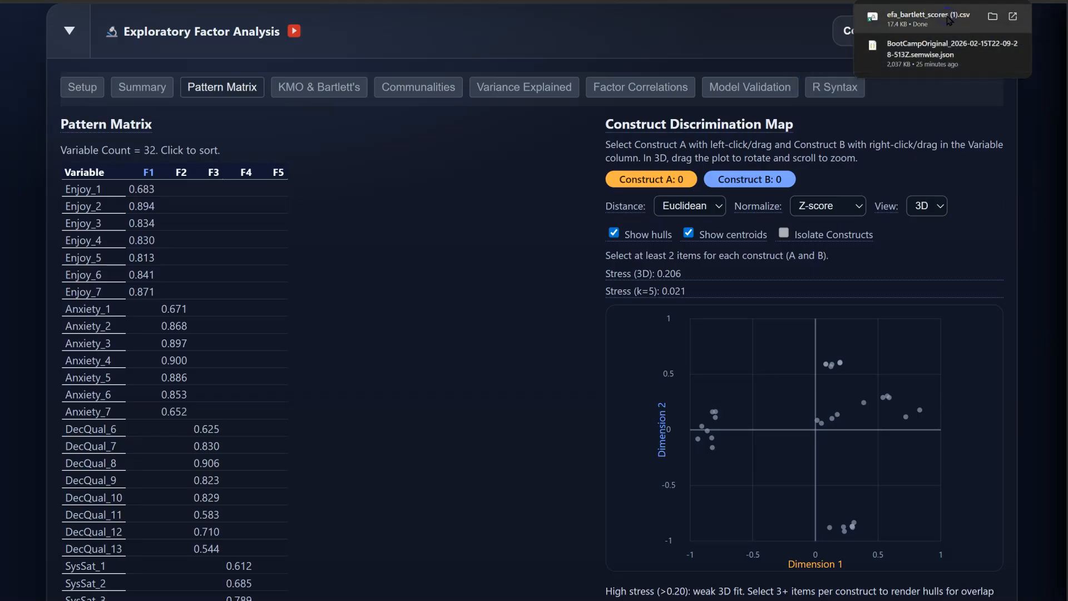
Step: Open efa_bartlett_scores (1).csv in Excel and relabel column headers F1 and F2 as Enjoy and Anxiety
click(949, 20)
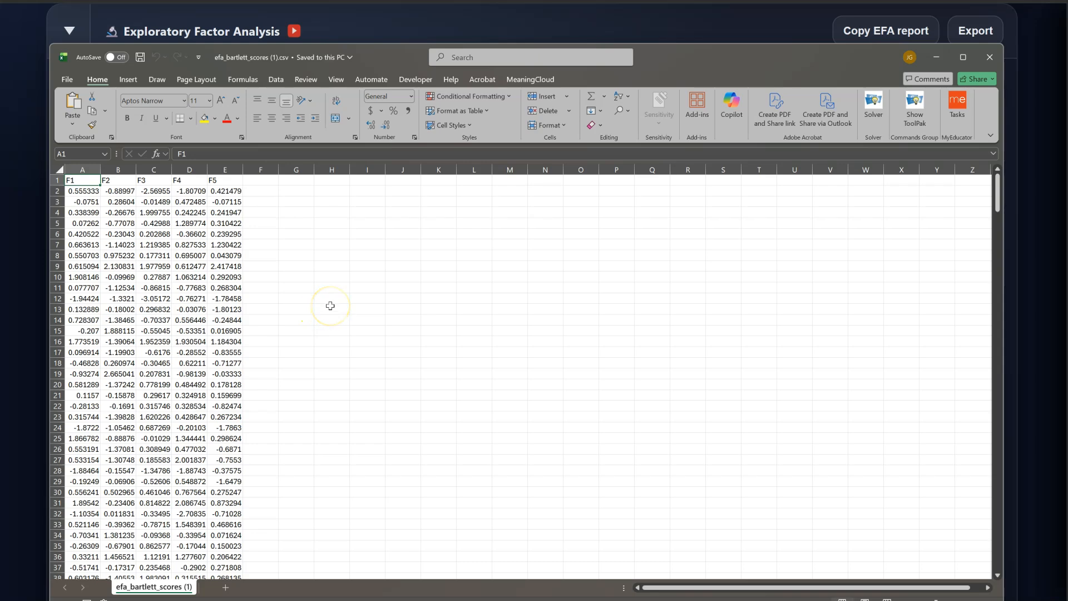
drag(385, 56, 688, 58)
click(388, 180)
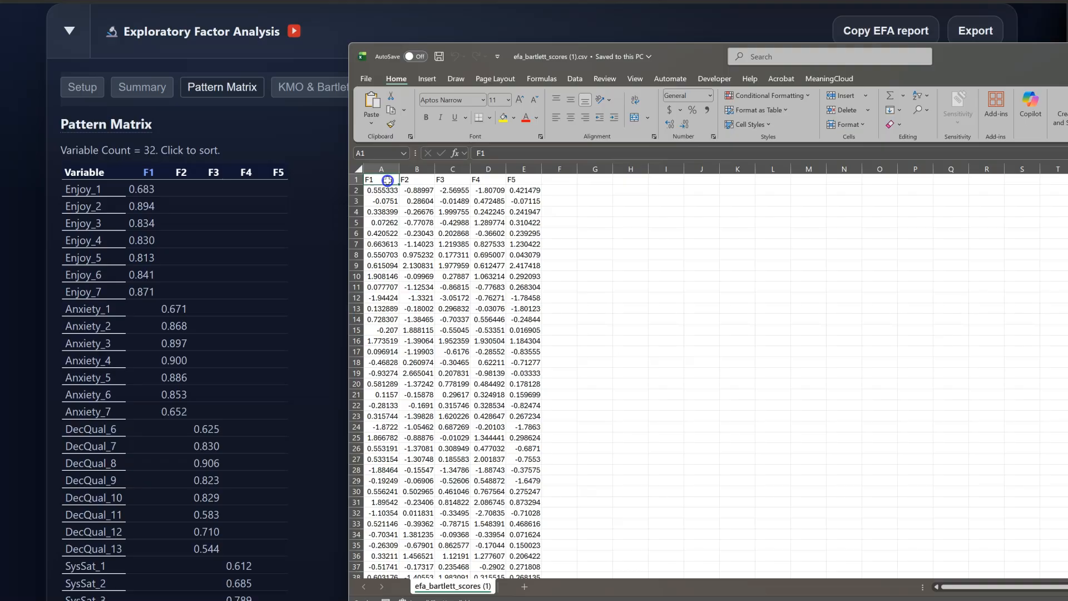
text(En)
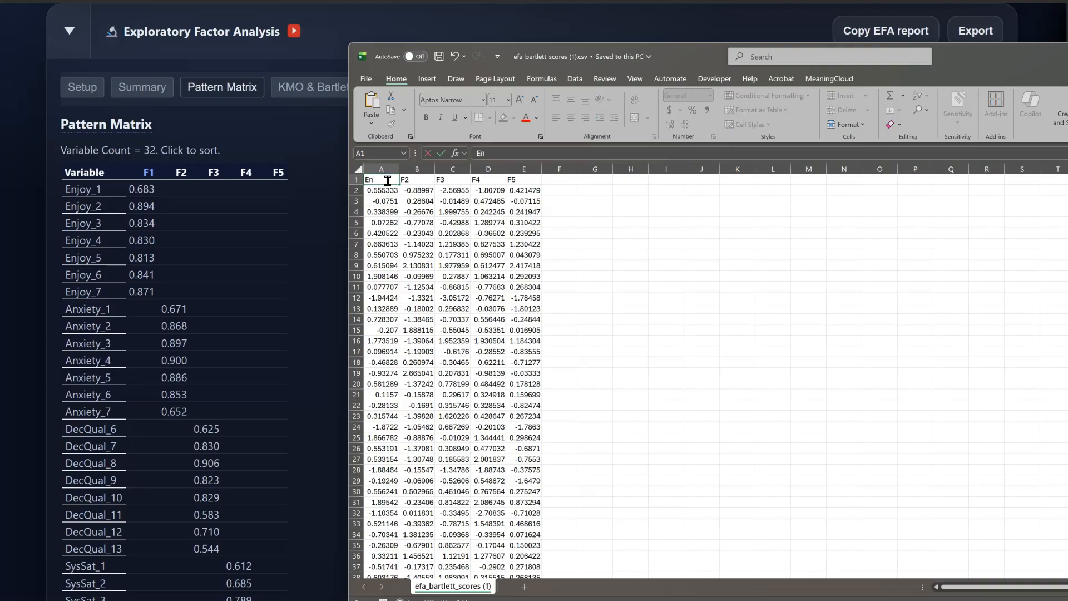
text(joy)
key(Tab)
text(Anx)
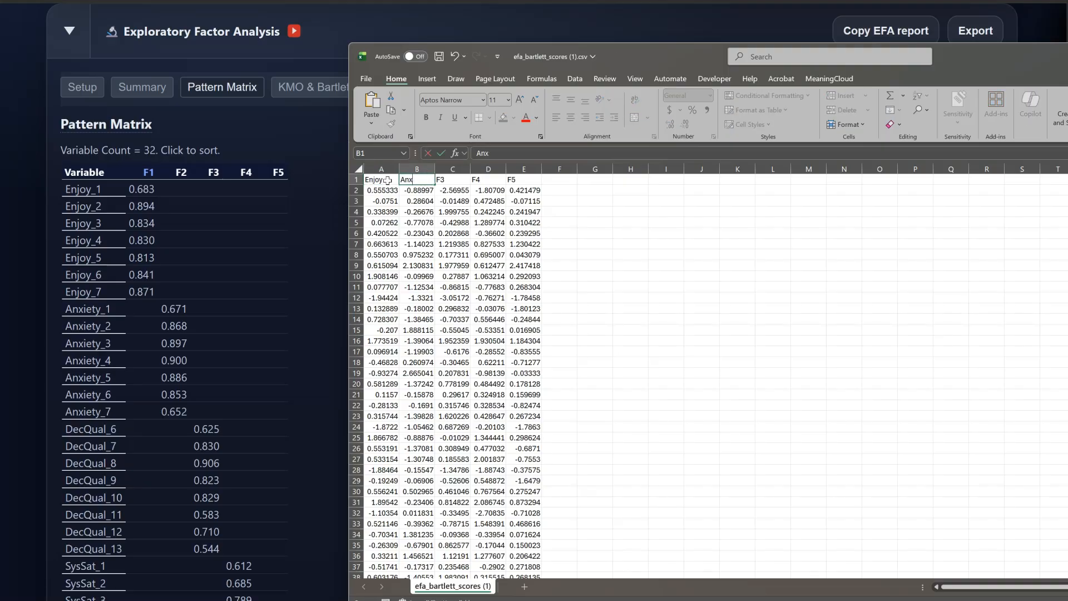
key(Tab)
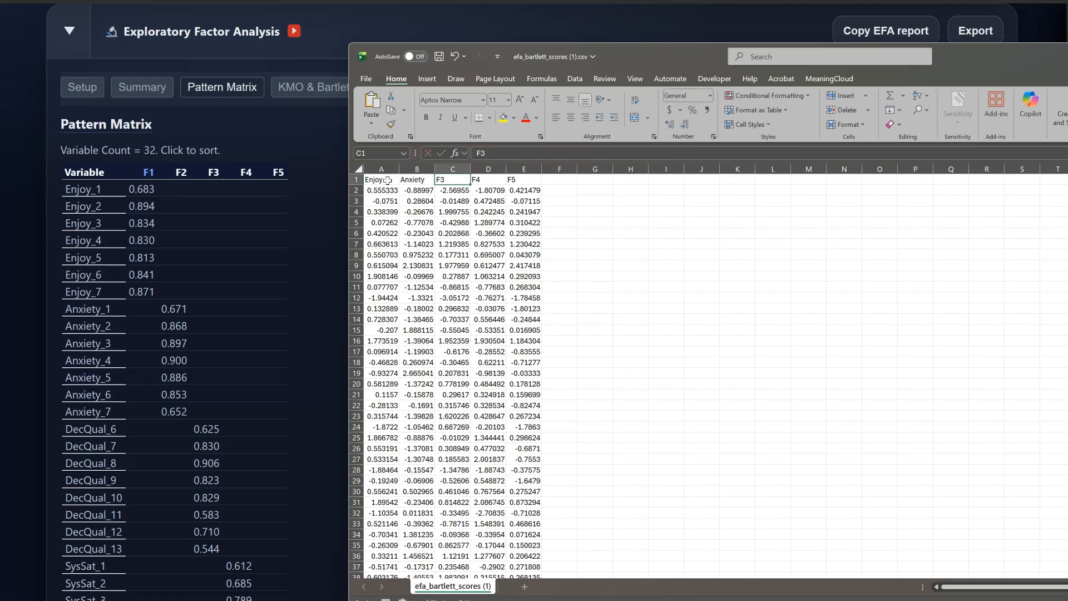